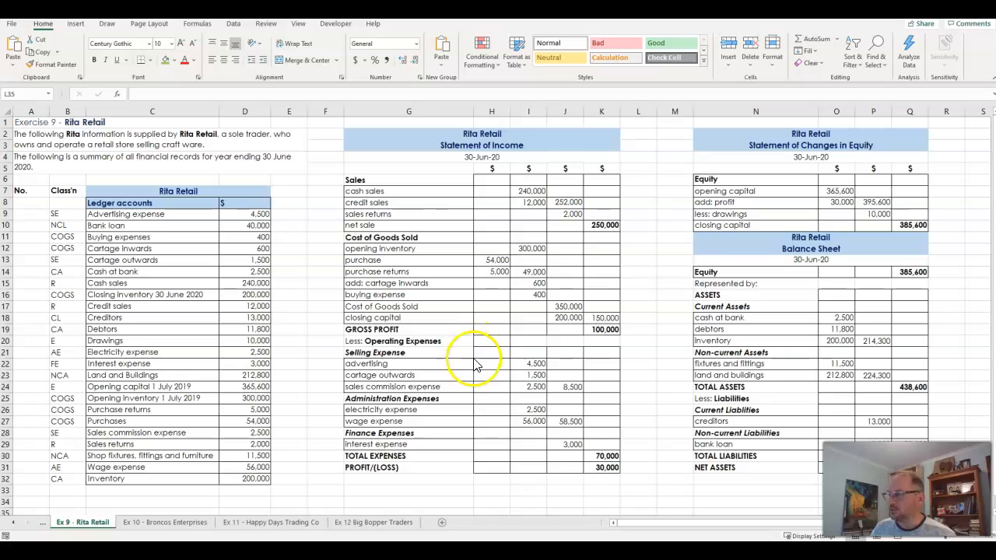
Examine the cash sales and credit sales amounts in I7:I8 and how their subtotal in J8 is entered
click(567, 203)
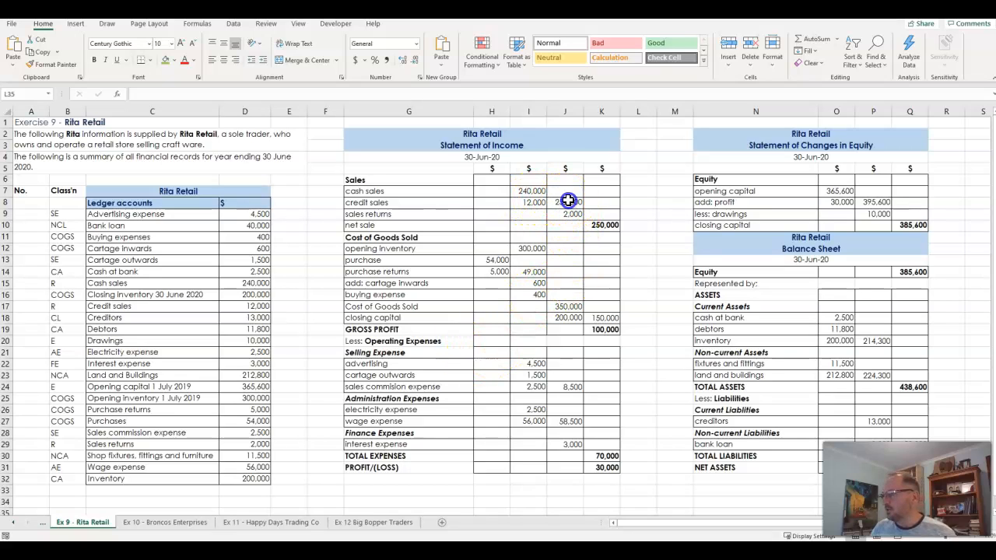
drag(534, 190, 536, 201)
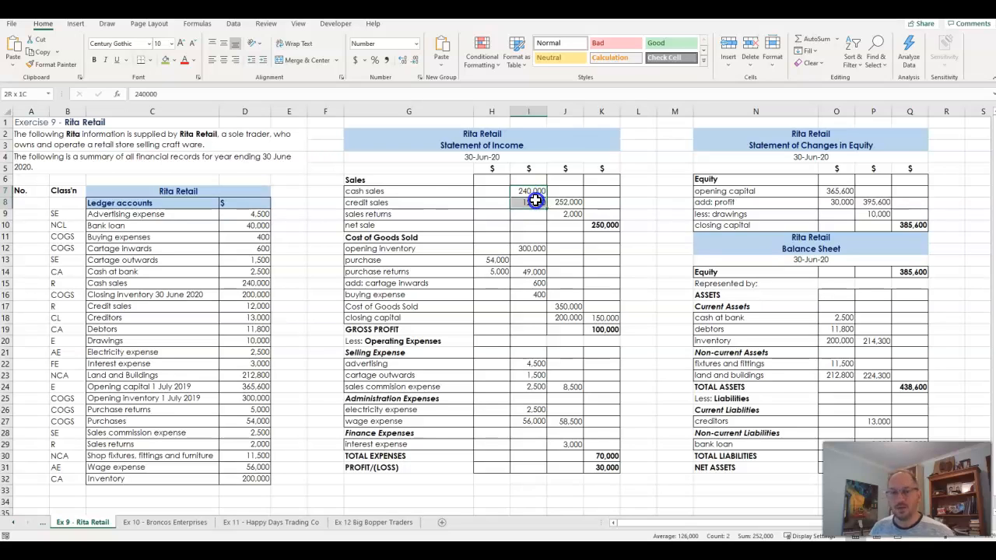
drag(536, 201, 536, 202)
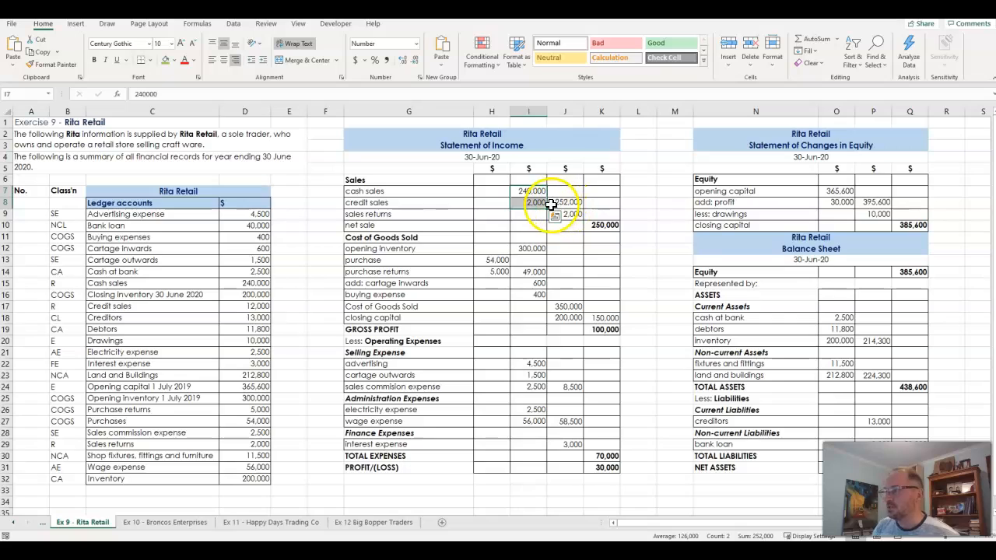
click(571, 203)
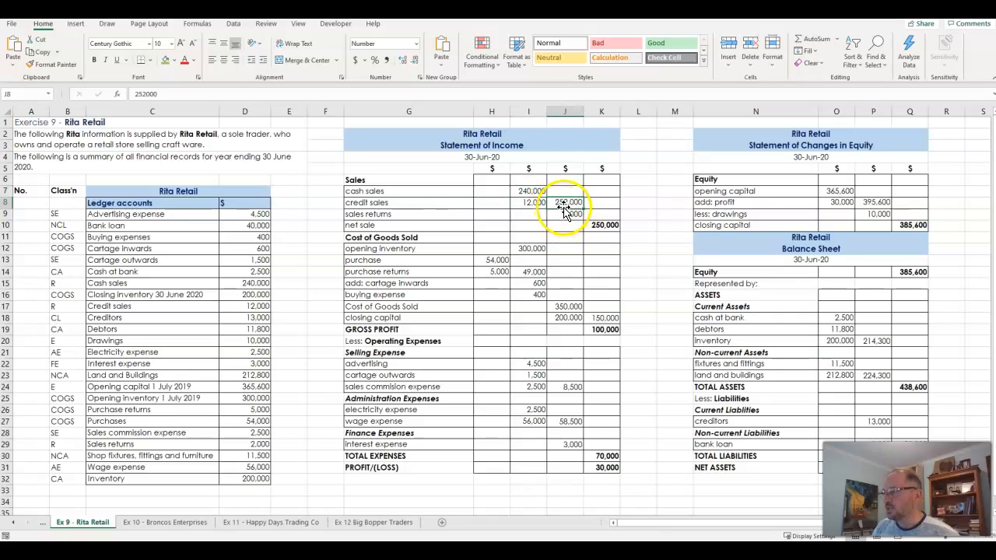
double_click(568, 202)
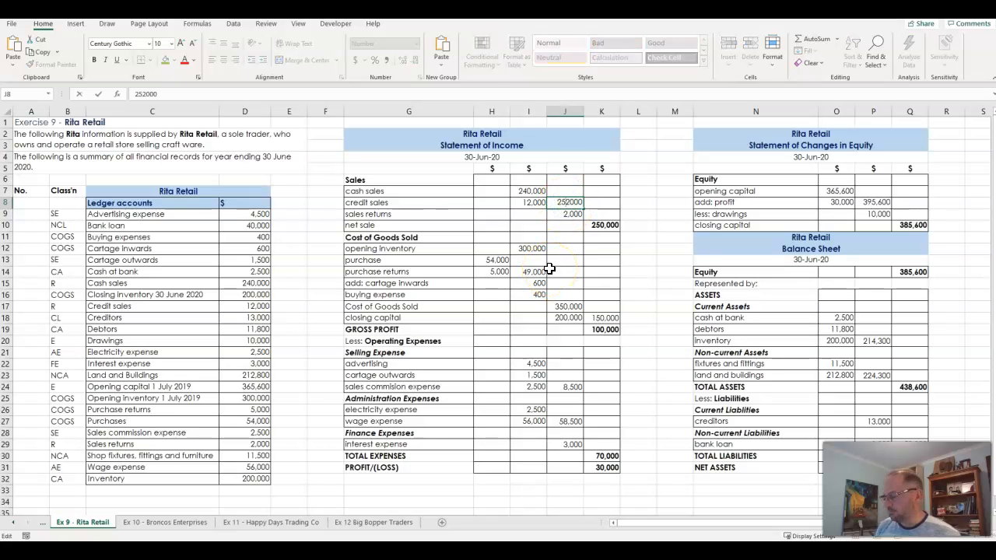
key(Escape)
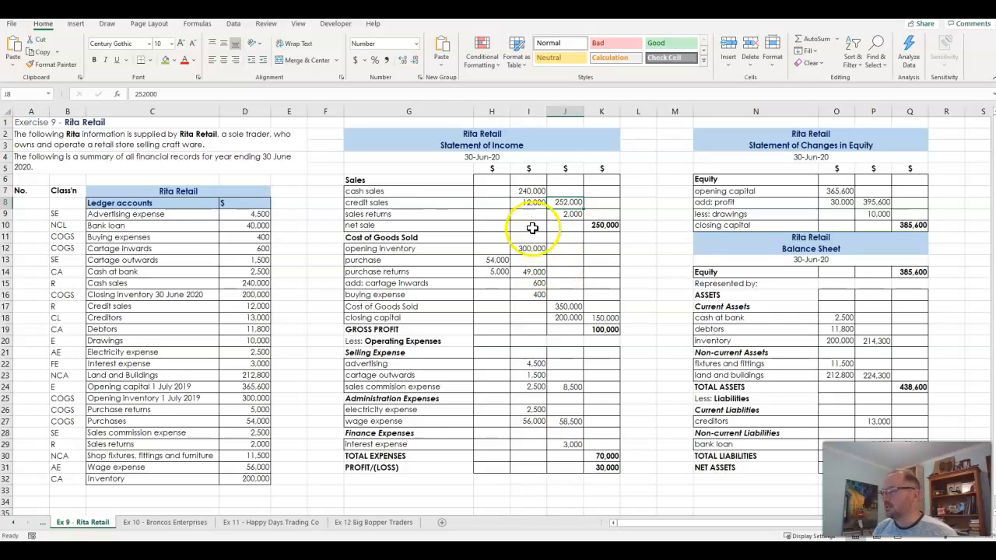
click(534, 200)
click(533, 191)
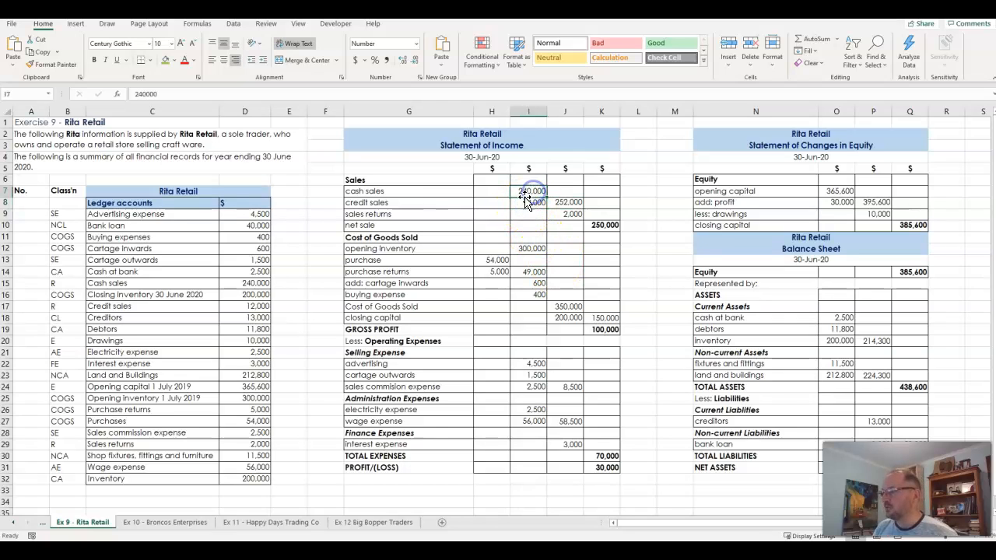
click(571, 203)
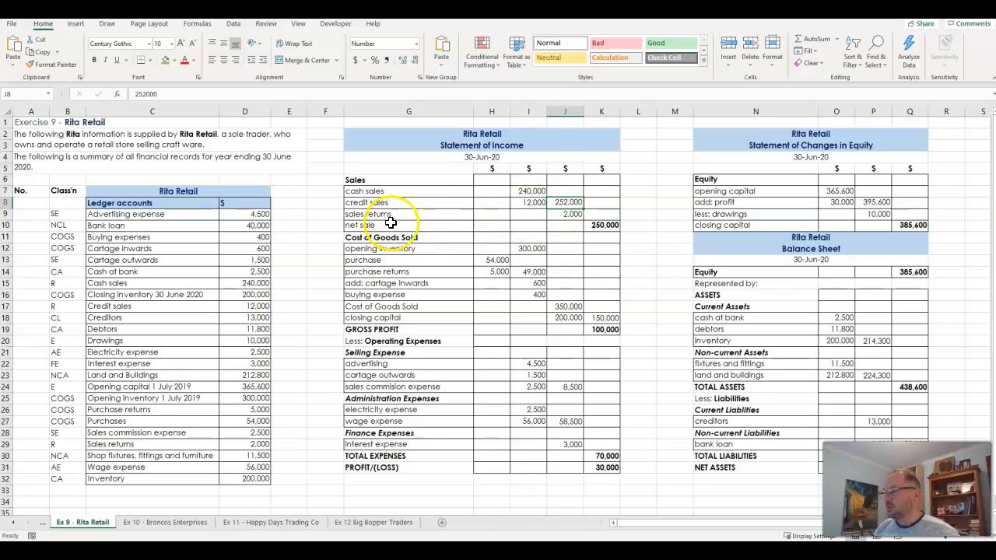
Compare the net sale cell K10 with the sales subtotal and sales returns, and inspect how K10 is entered
click(606, 225)
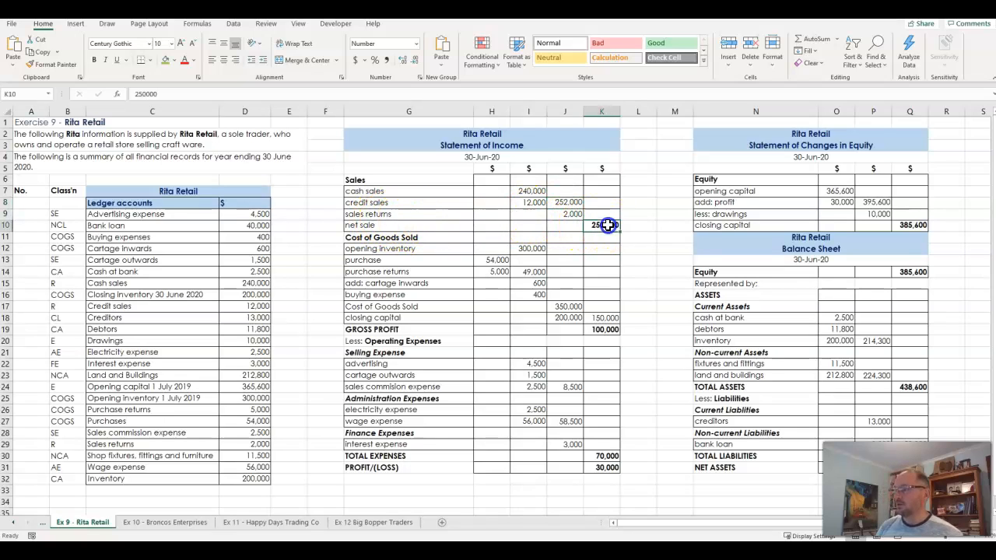
click(574, 202)
click(575, 212)
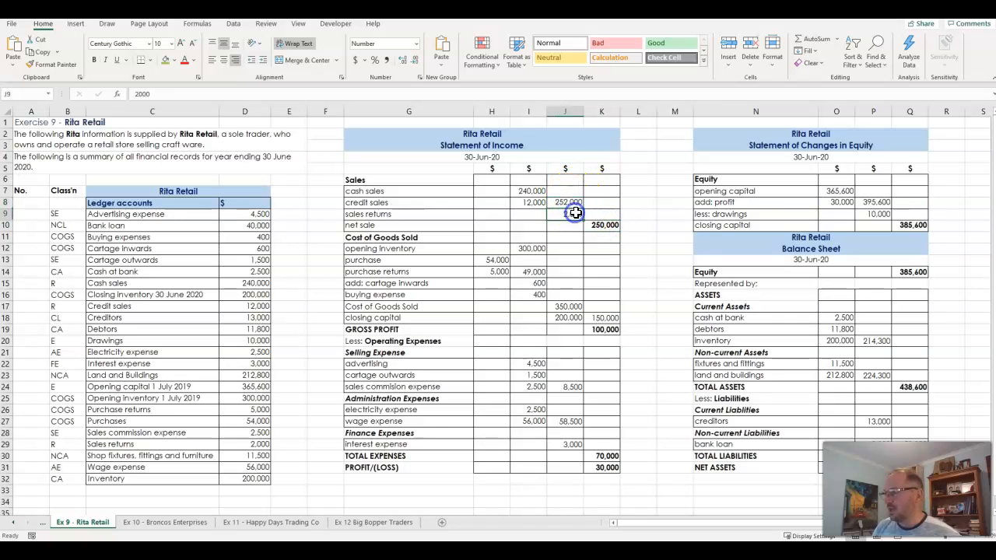
click(604, 225)
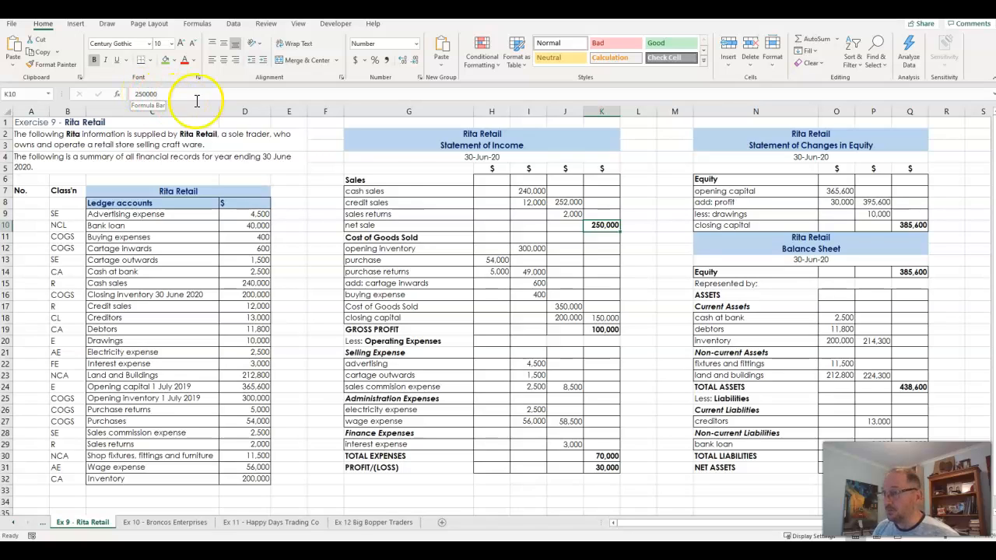
double_click(604, 226)
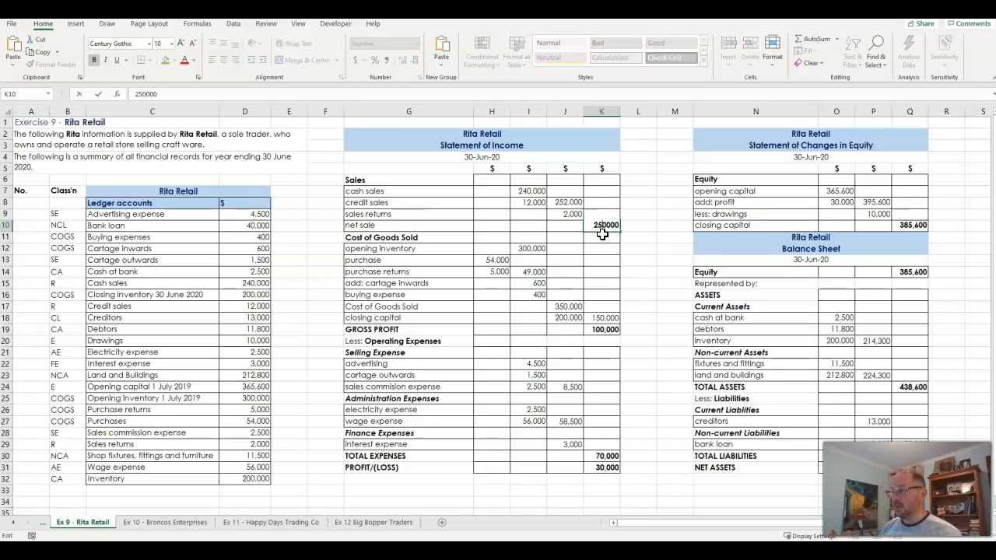
key(Return)
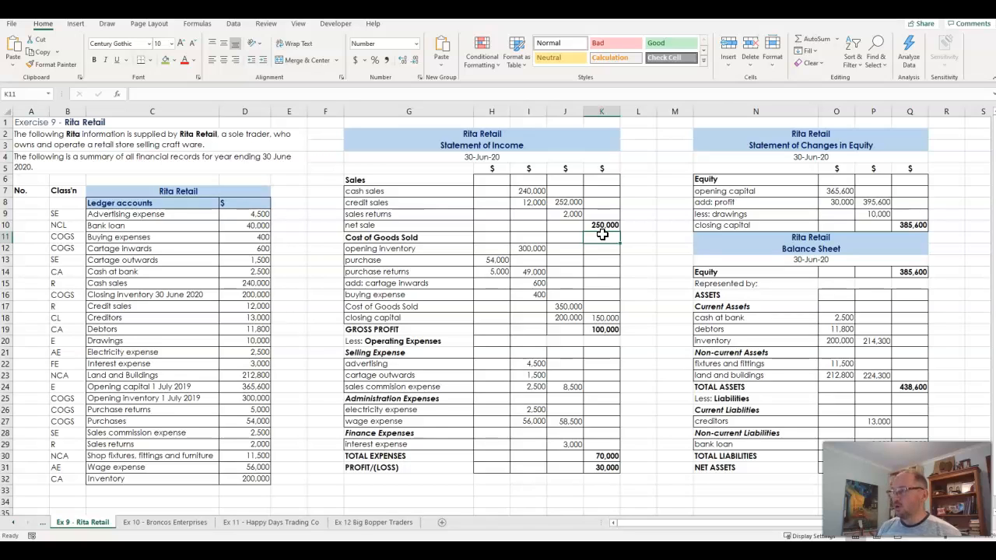
Replace the typed net sale amount in K10 with the formula =J8-J9 and review its cell references
click(604, 225)
click(605, 226)
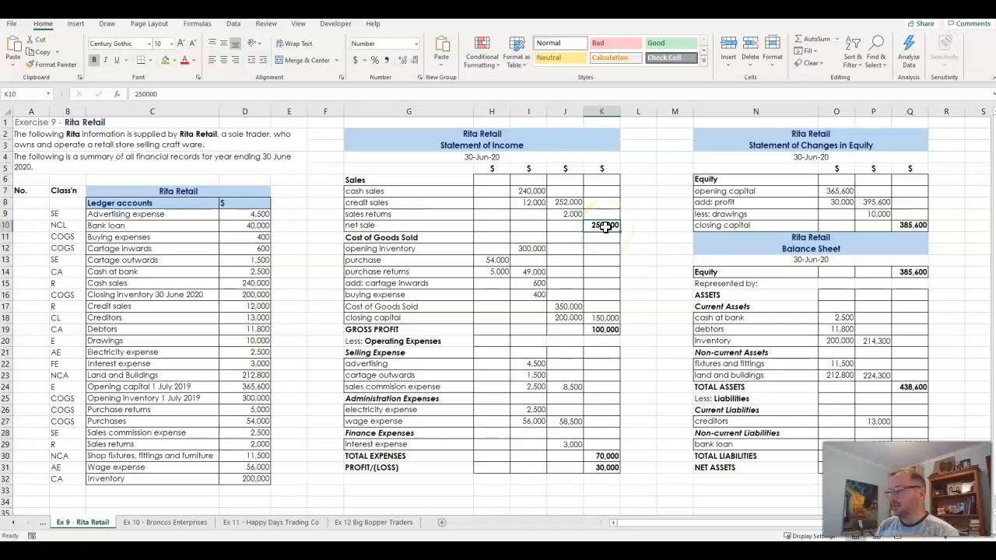
text(=)
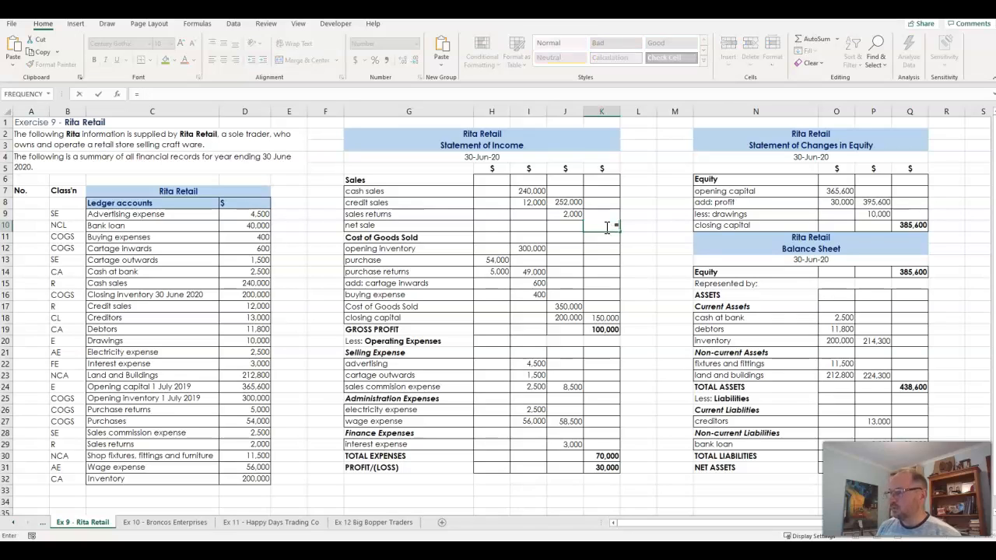
click(573, 202)
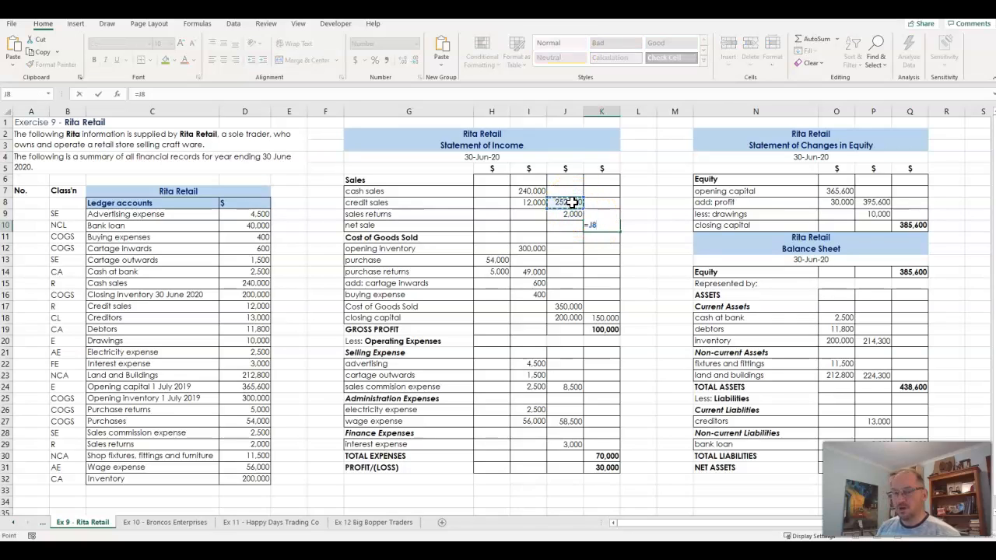
text(-)
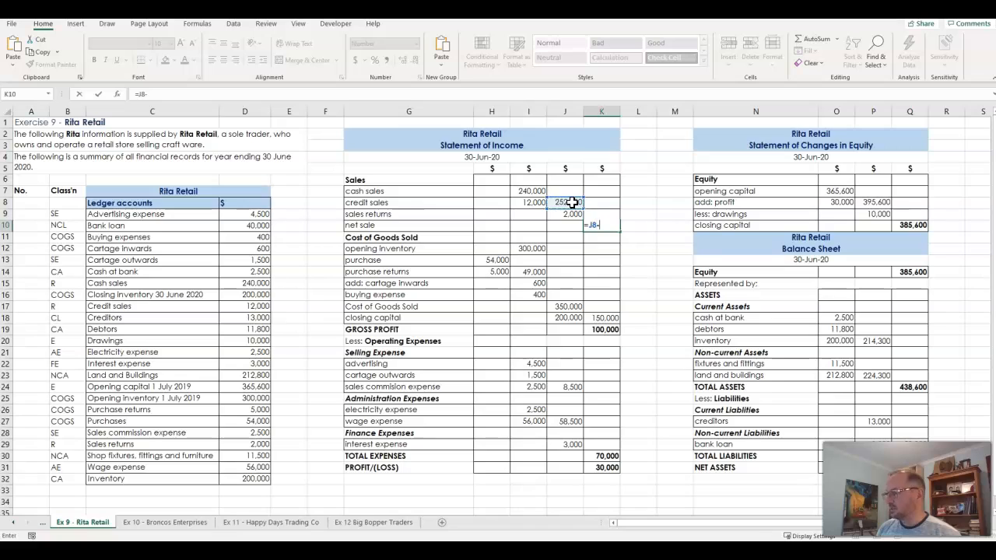
click(568, 217)
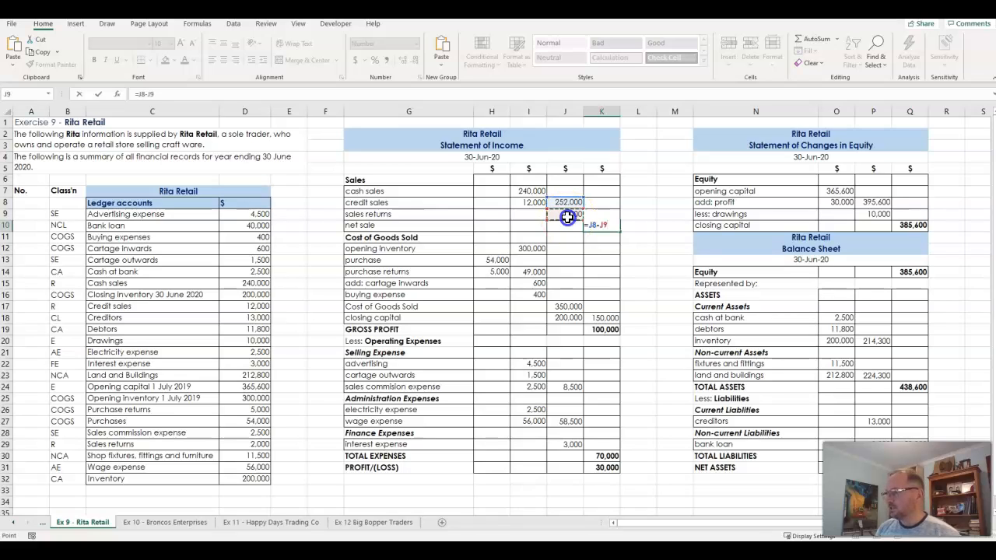
key(Return)
click(606, 224)
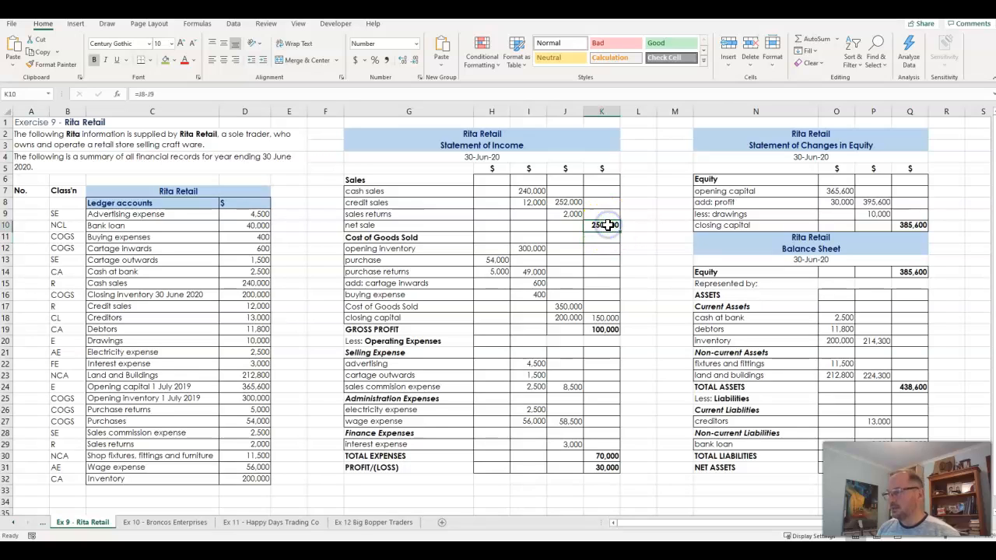
double_click(607, 225)
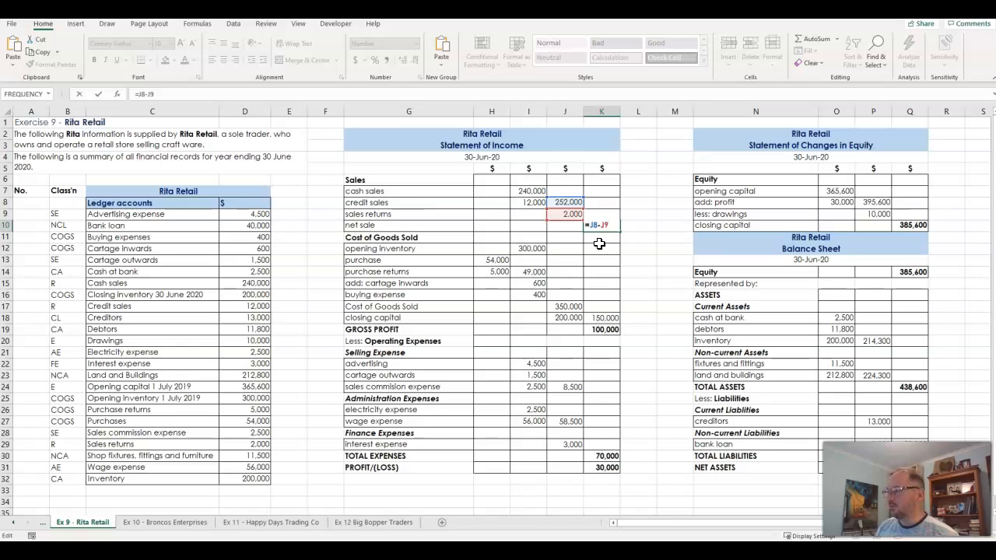
click(569, 201)
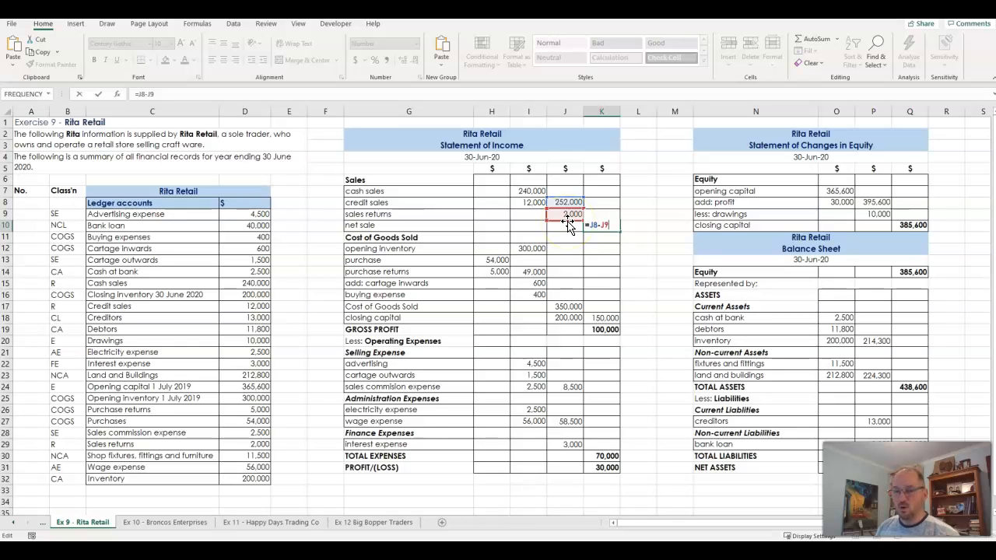
key(Return)
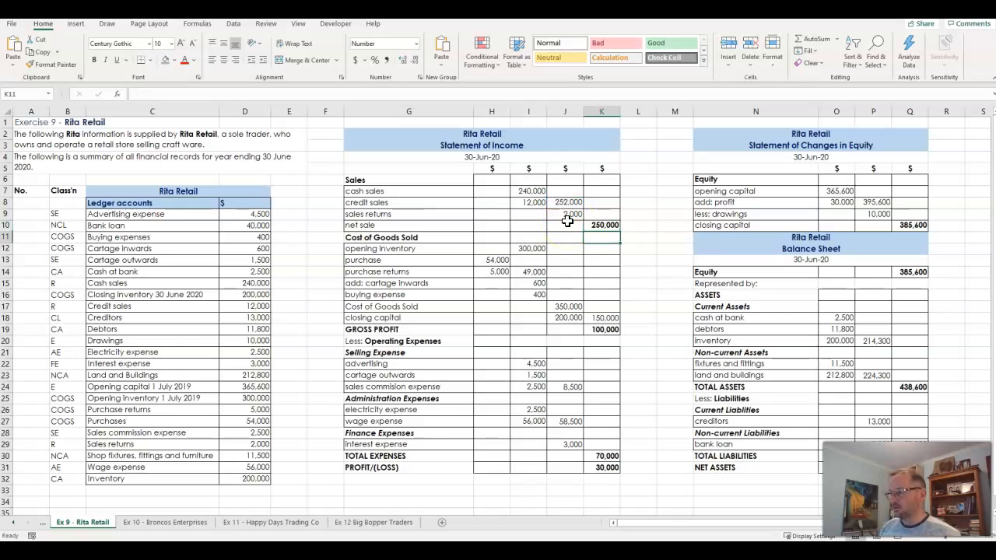
Replace the typed sales subtotal in J8 with the formula =I7+I8 and review its cell references
click(567, 201)
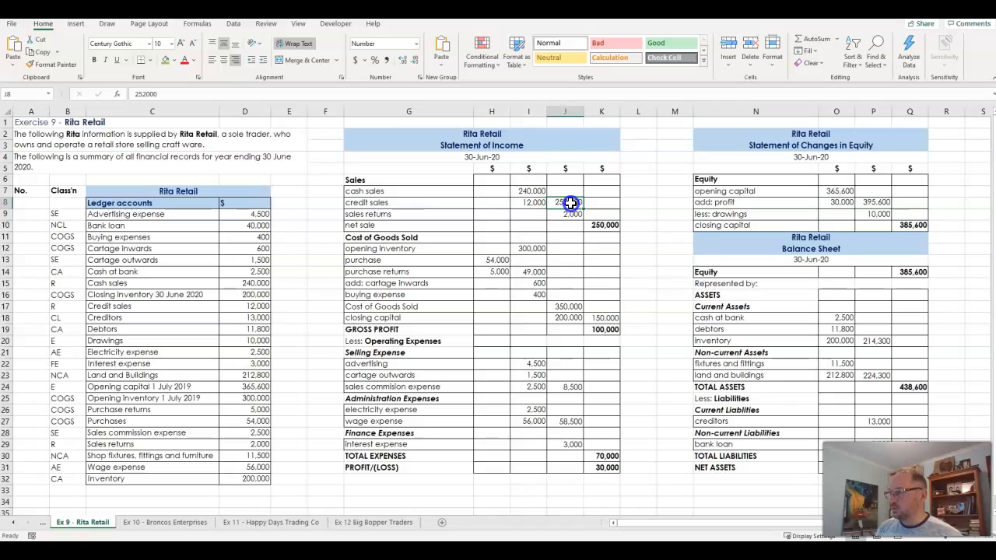
click(565, 214)
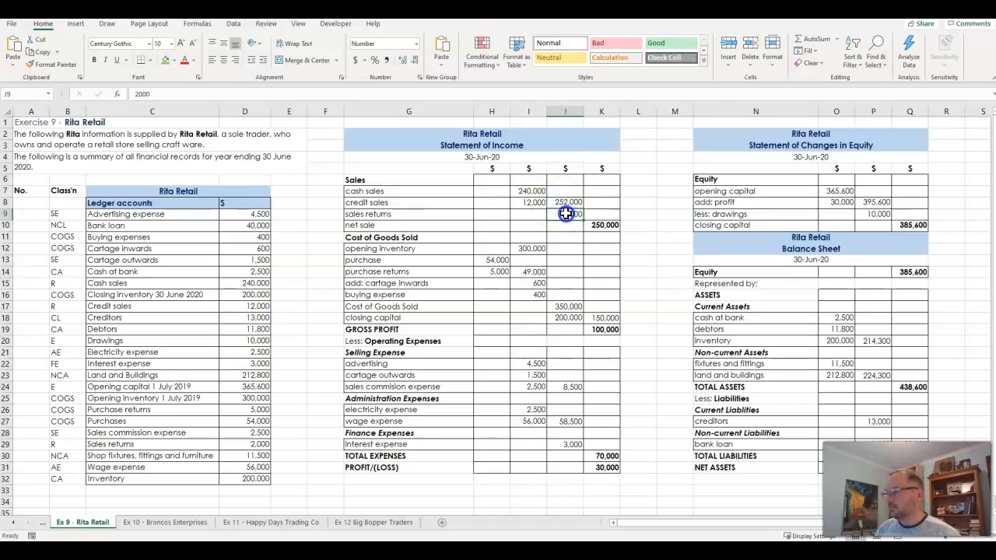
click(568, 207)
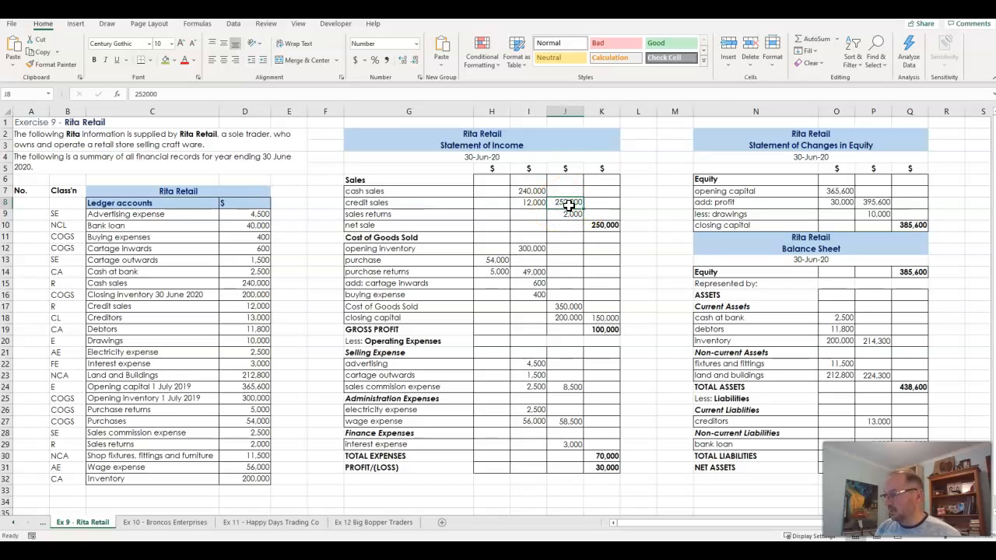
text(=)
click(535, 191)
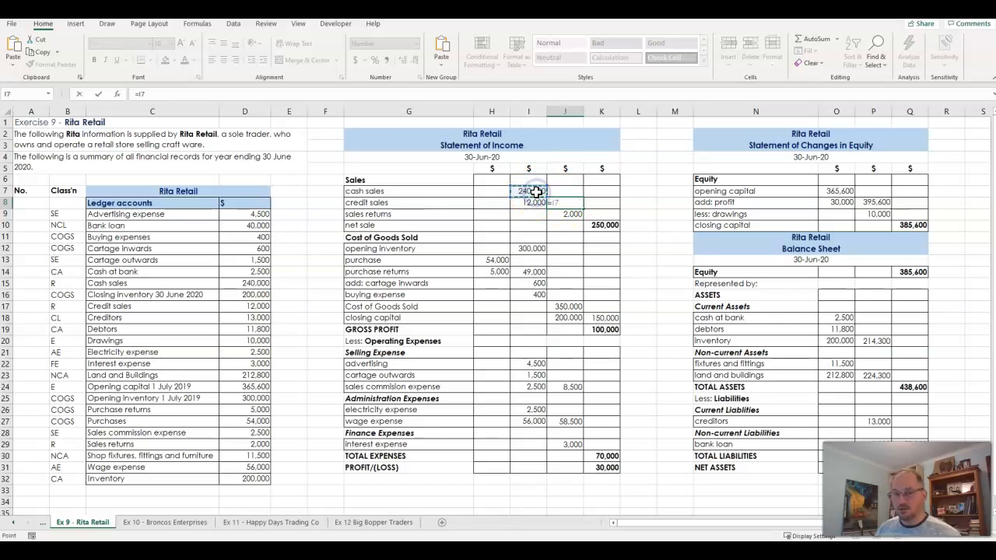
text(+)
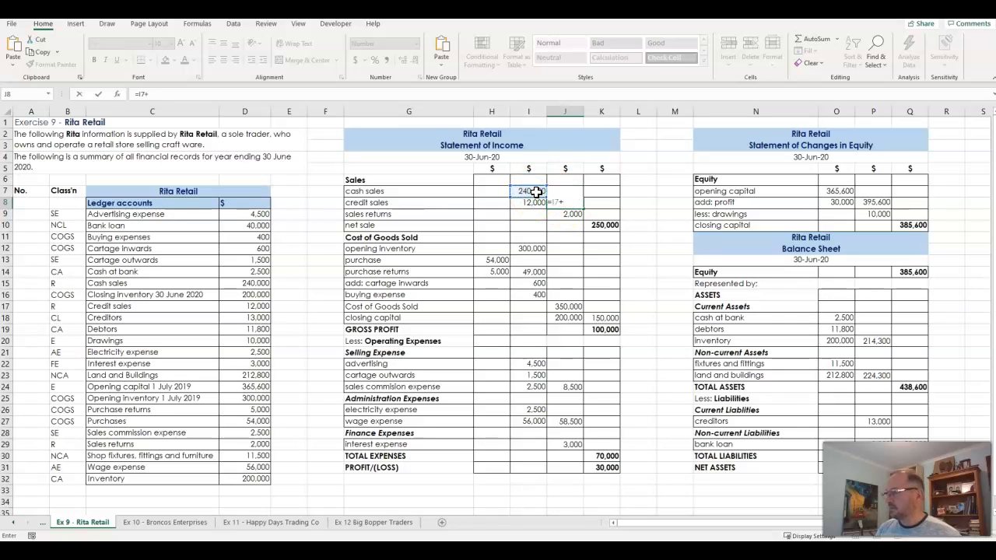
click(530, 203)
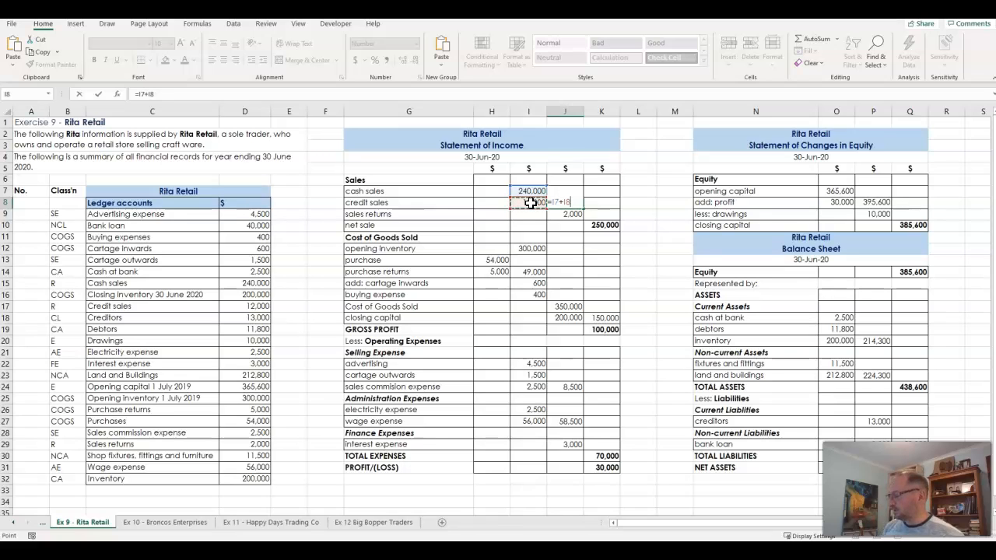
key(Return)
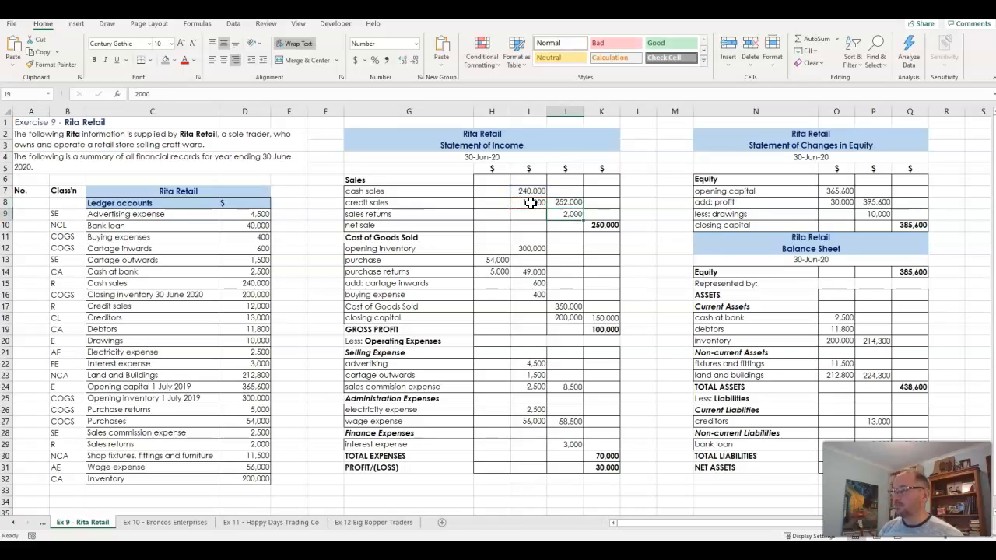
click(573, 202)
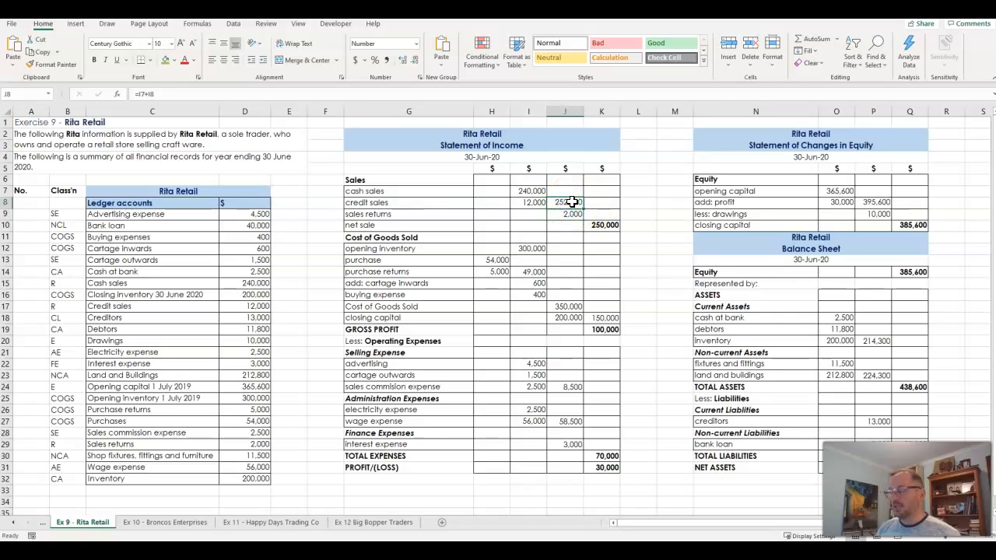
double_click(573, 201)
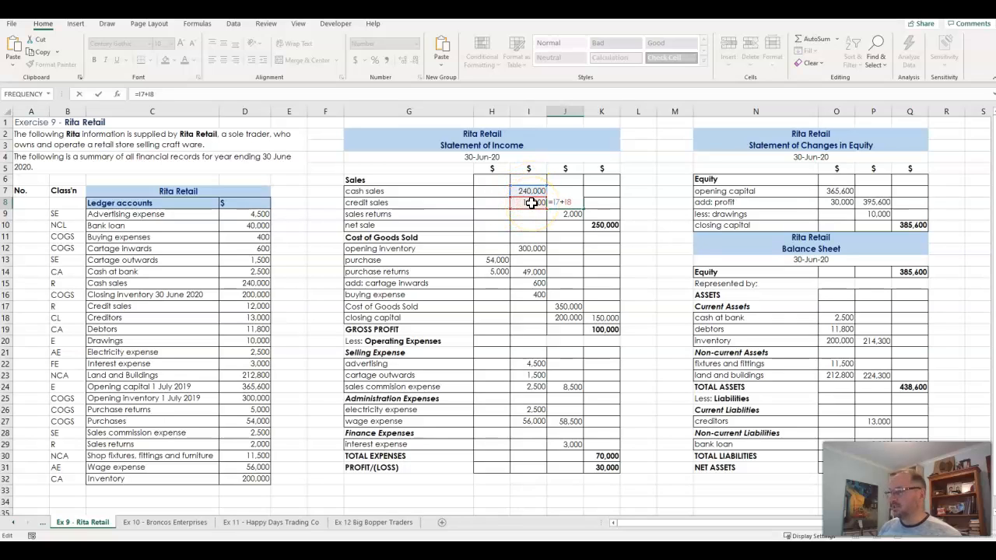
key(Return)
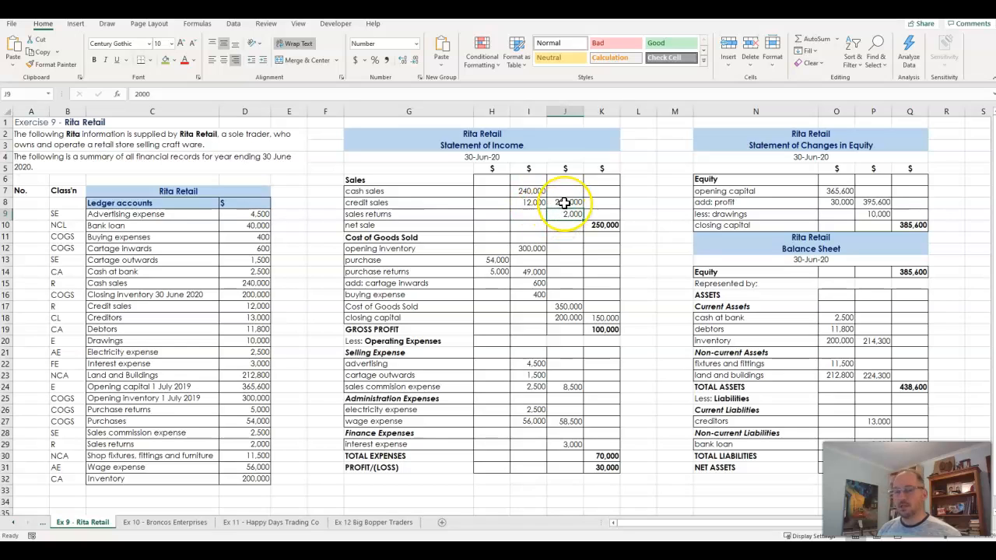
click(562, 201)
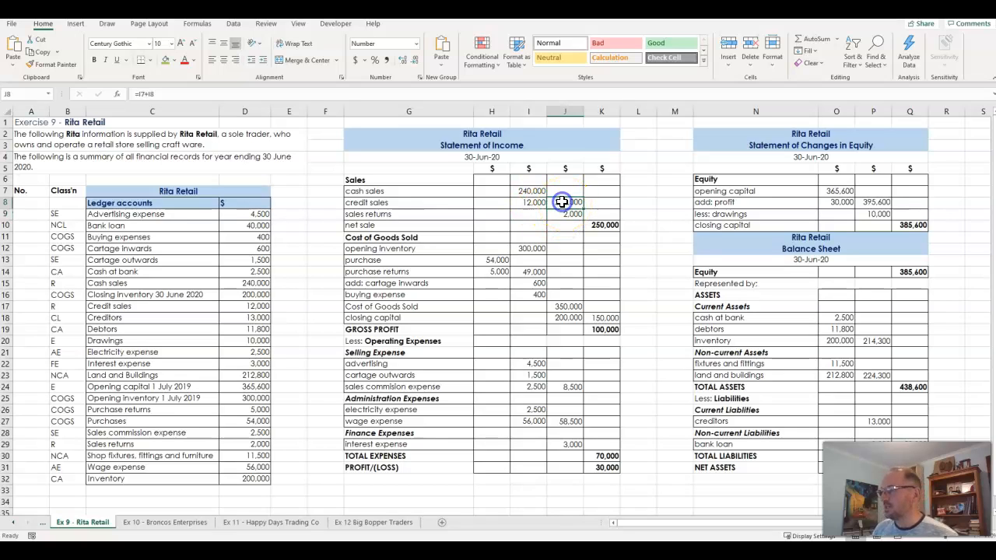
click(567, 202)
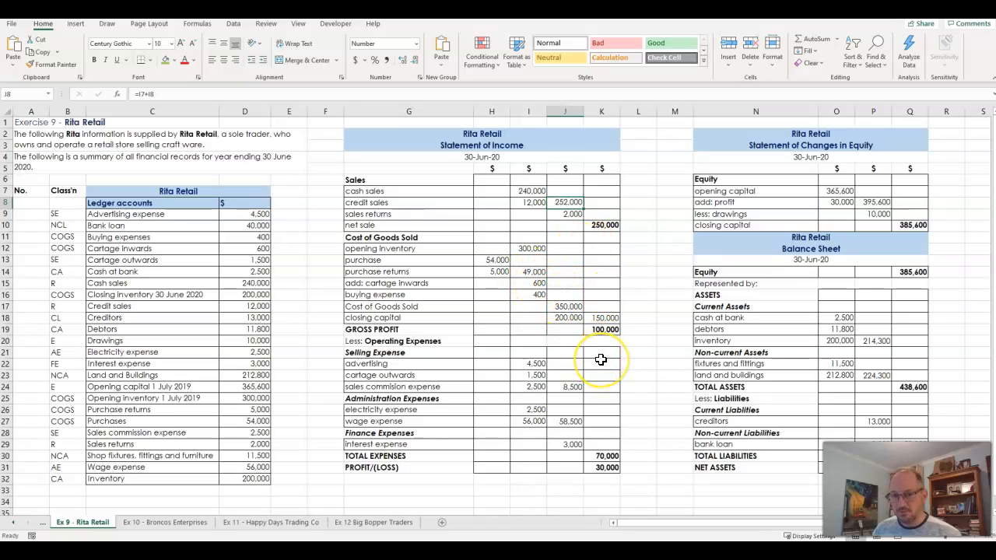
Examine the classification codes in B9:B32 alongside the ledger account names in column C
drag(55, 214, 64, 475)
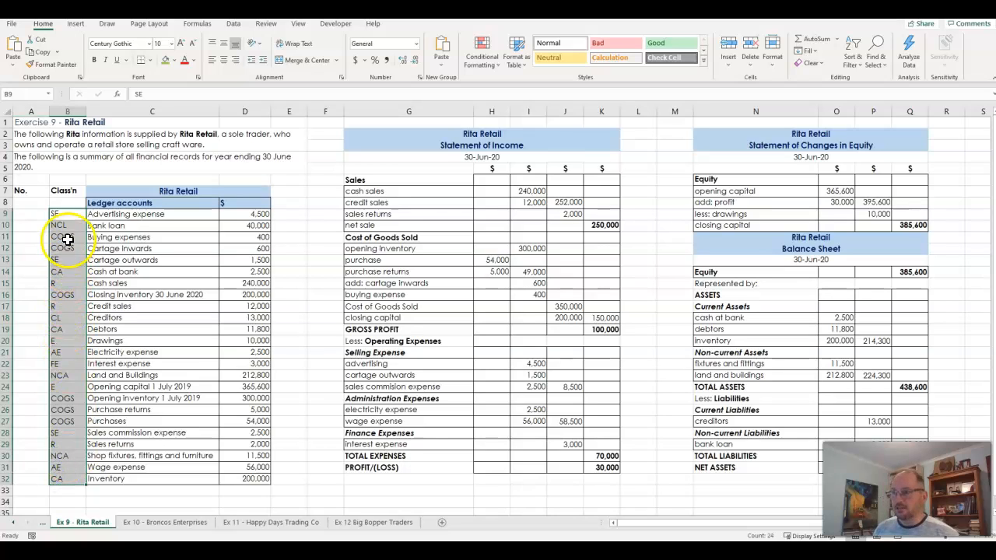
drag(61, 215, 92, 215)
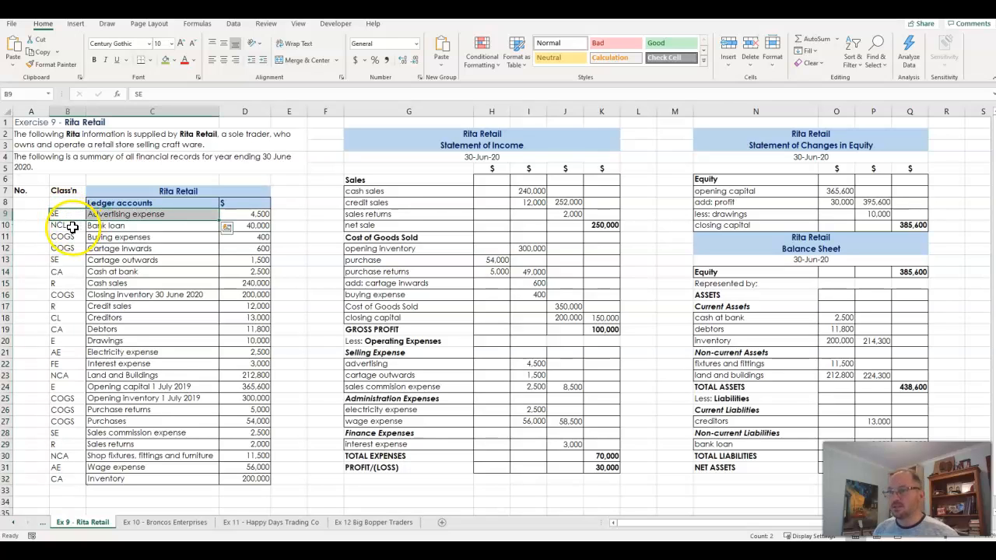
drag(71, 226, 91, 296)
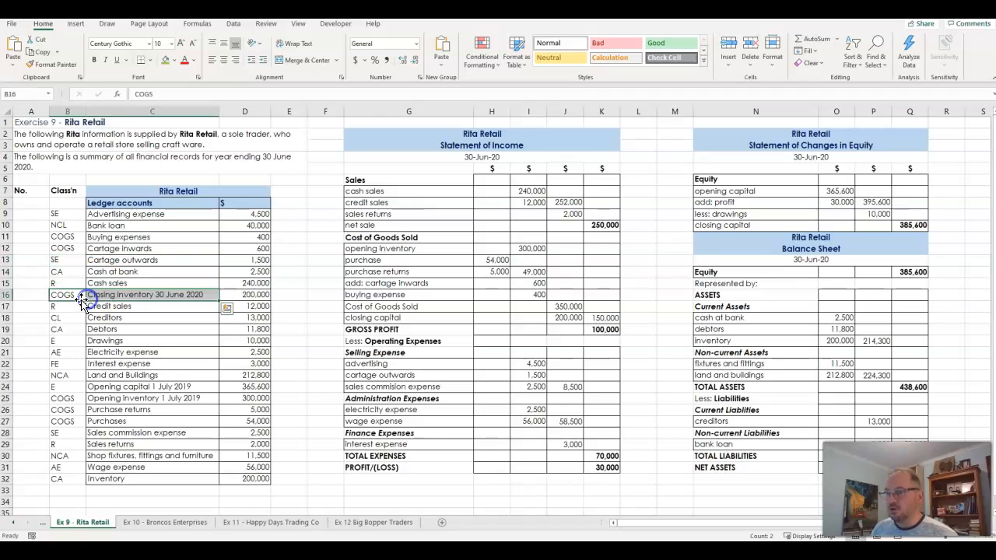
click(76, 305)
click(66, 320)
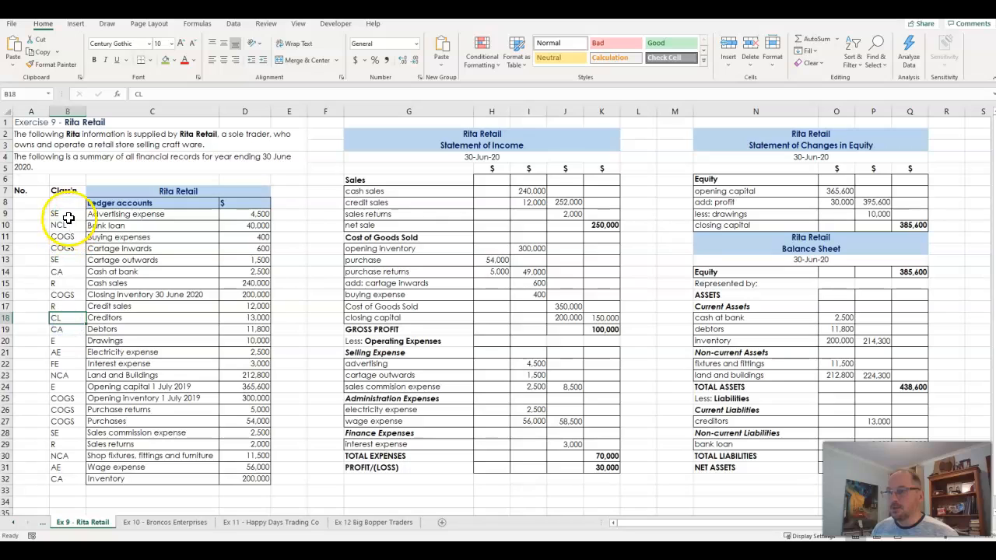
drag(64, 214, 68, 479)
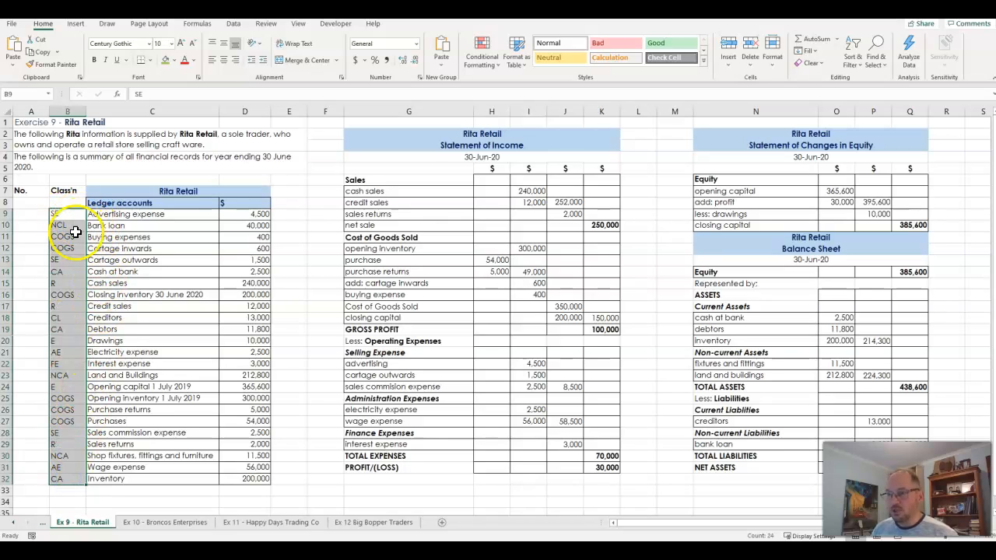
drag(101, 214, 103, 471)
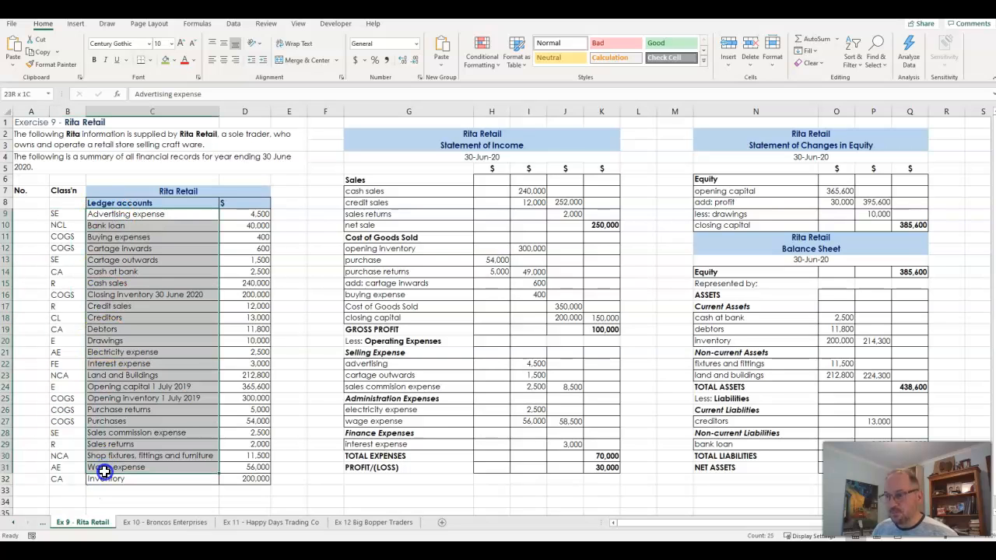
click(128, 215)
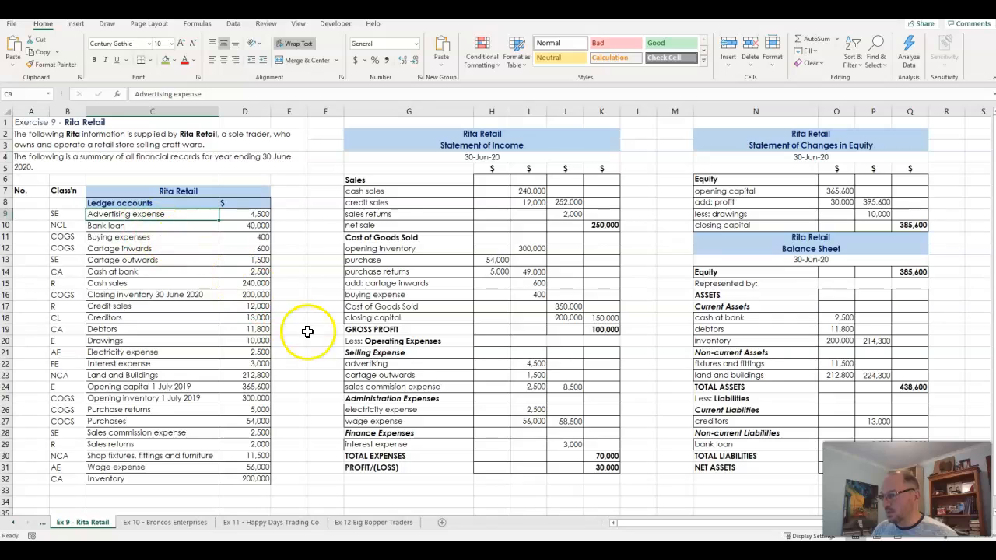
Copy the Advertising expense account name from C9 over the advertising label in G22
click(407, 365)
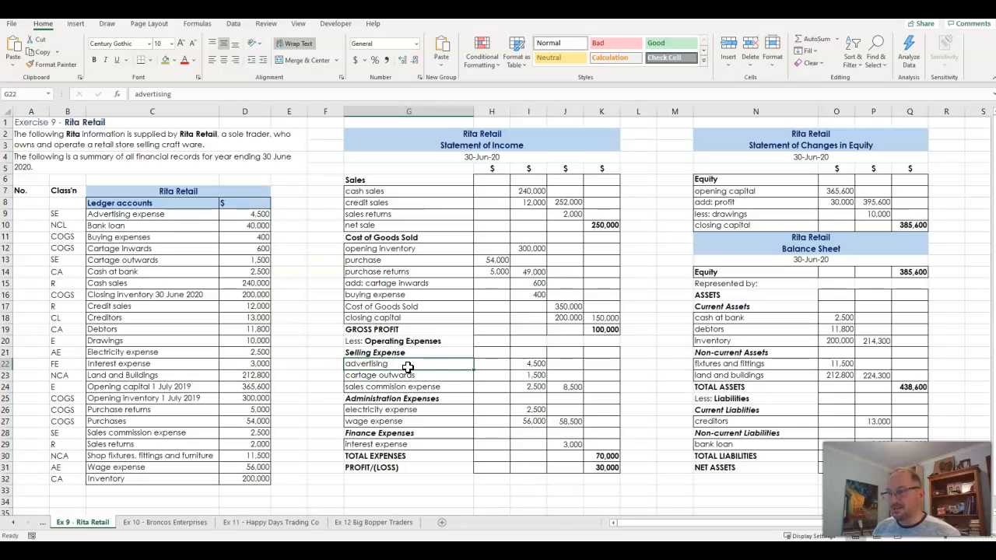
click(170, 217)
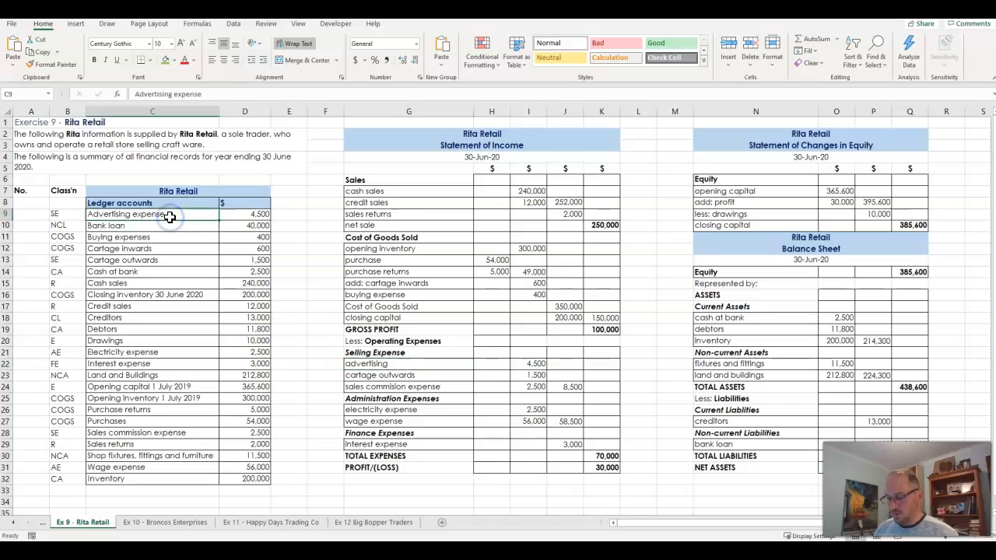
key(ctrl+c)
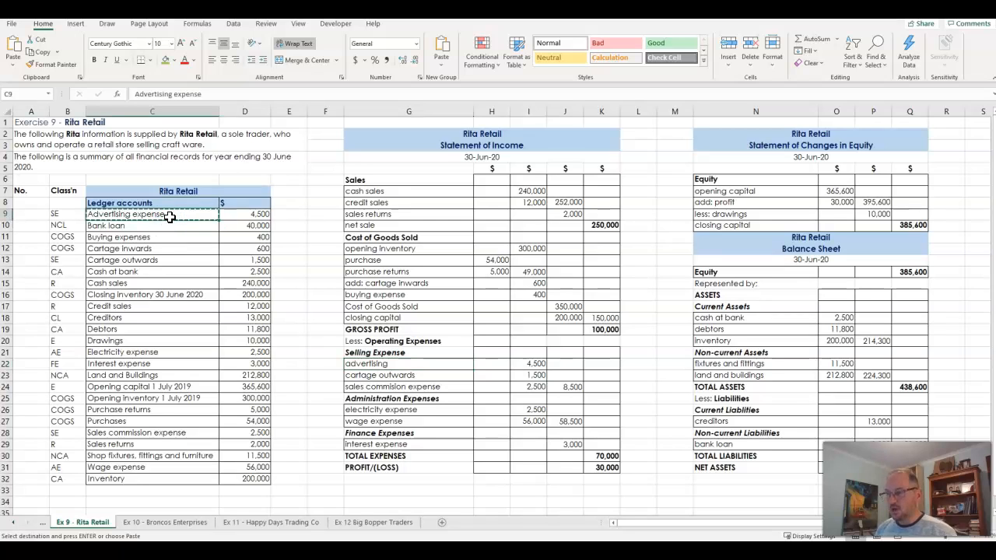
click(382, 365)
key(Return)
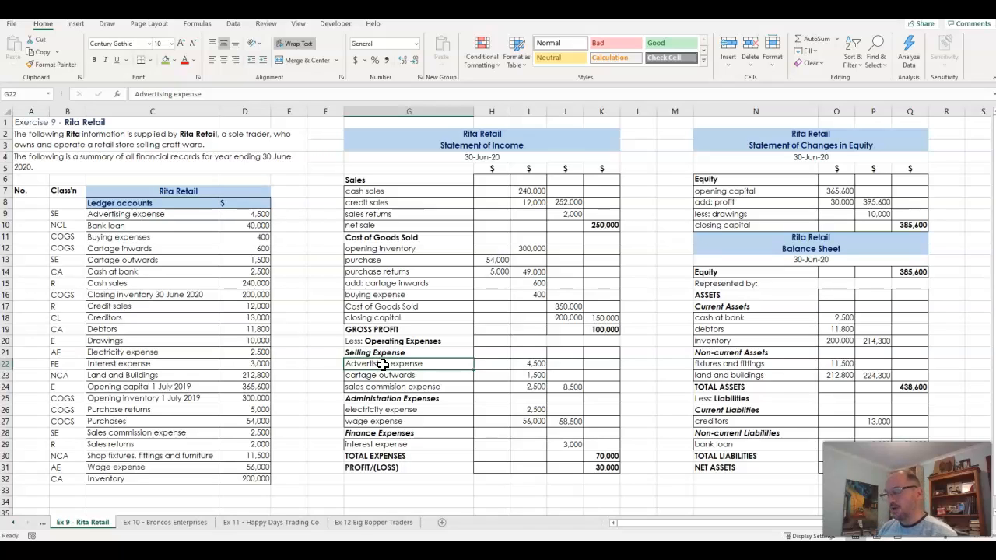
click(157, 215)
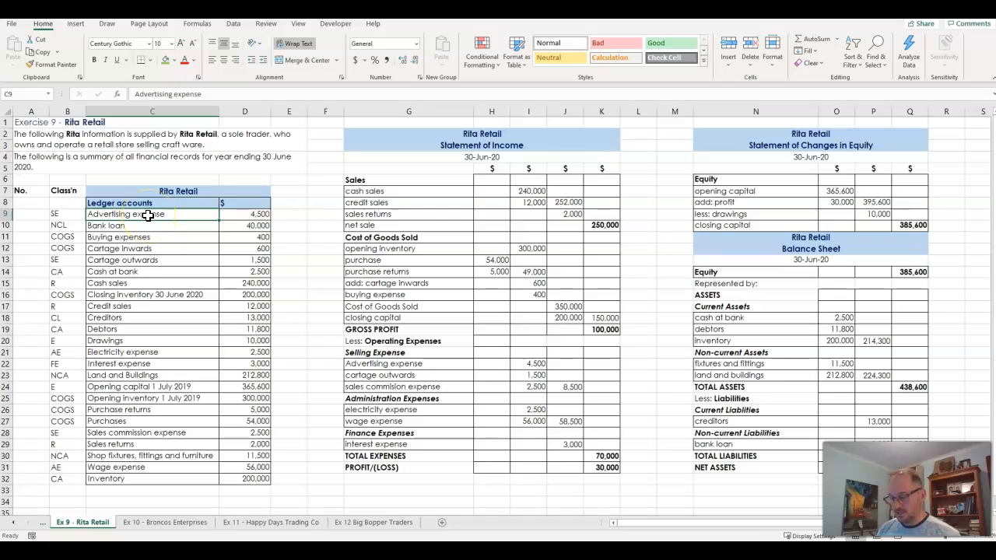
key(ctrl+c)
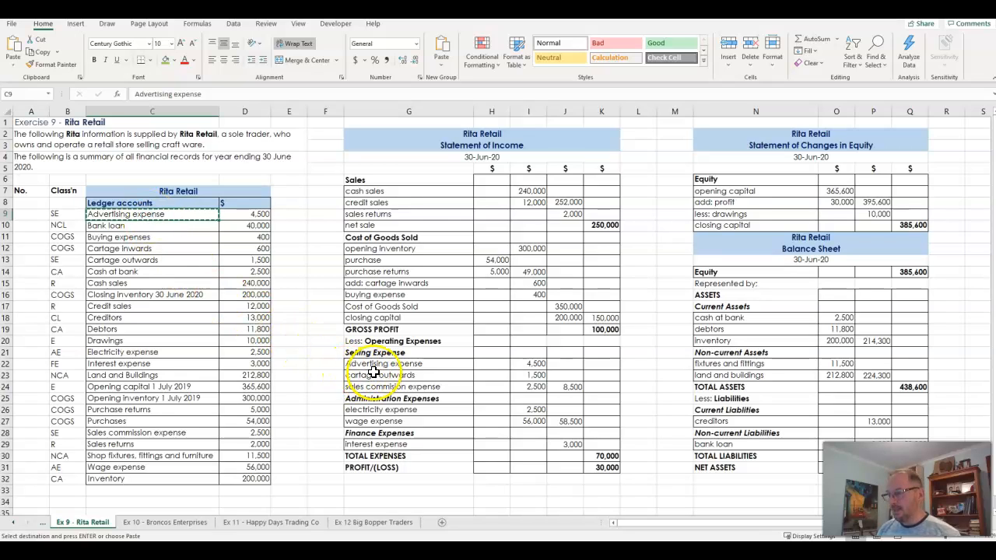
click(391, 365)
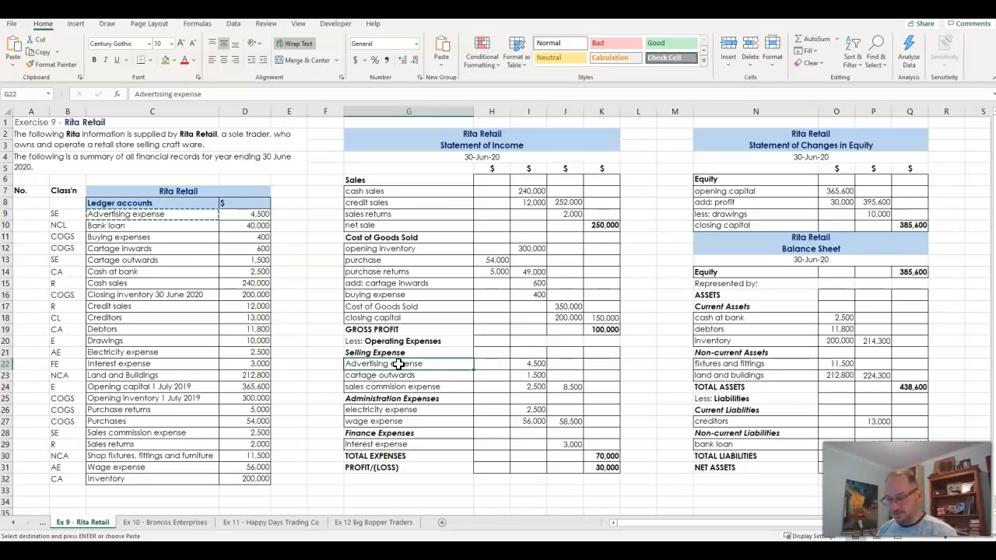
key(Escape)
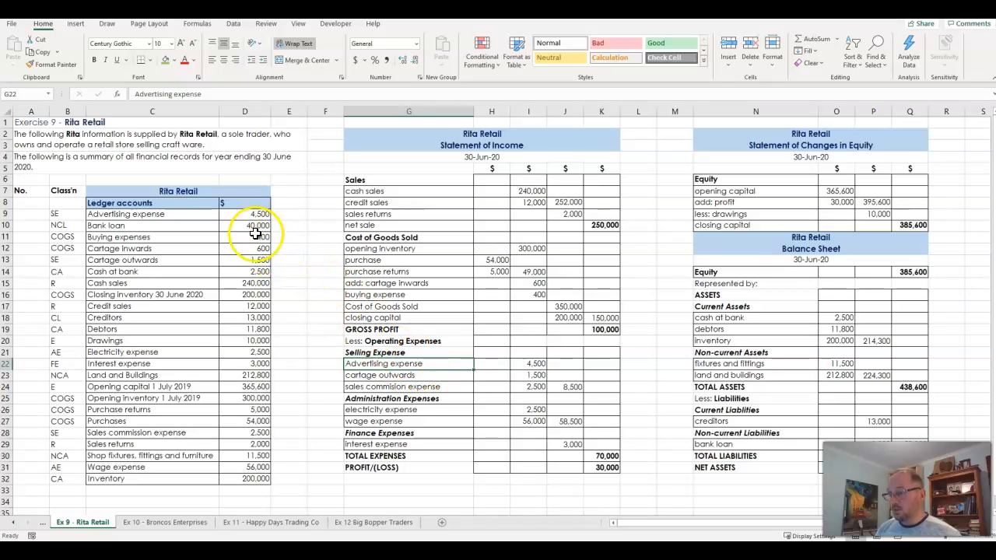
Restore the G22 label under Selling Expense to advertising
drag(196, 214, 223, 214)
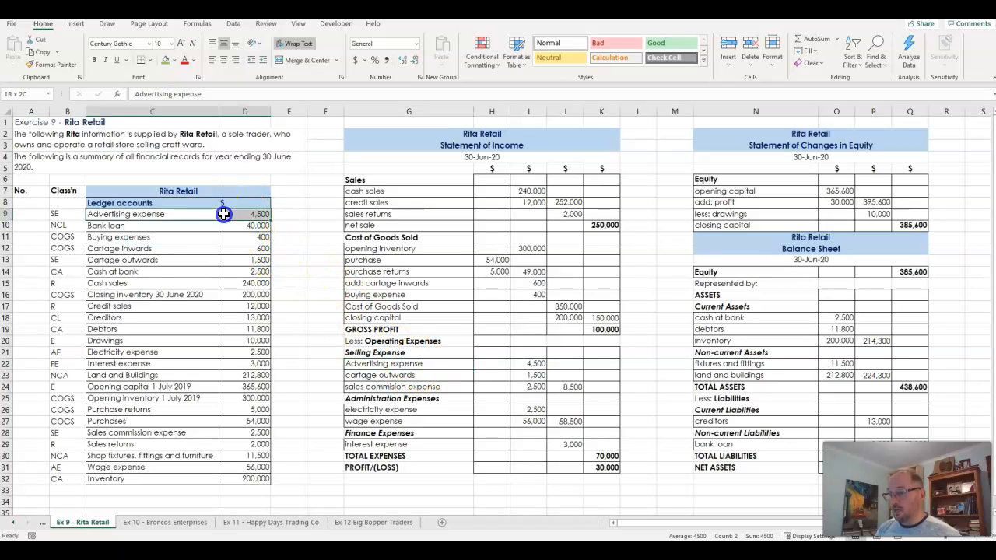
click(409, 365)
key(ctrl+c)
text(advertising)
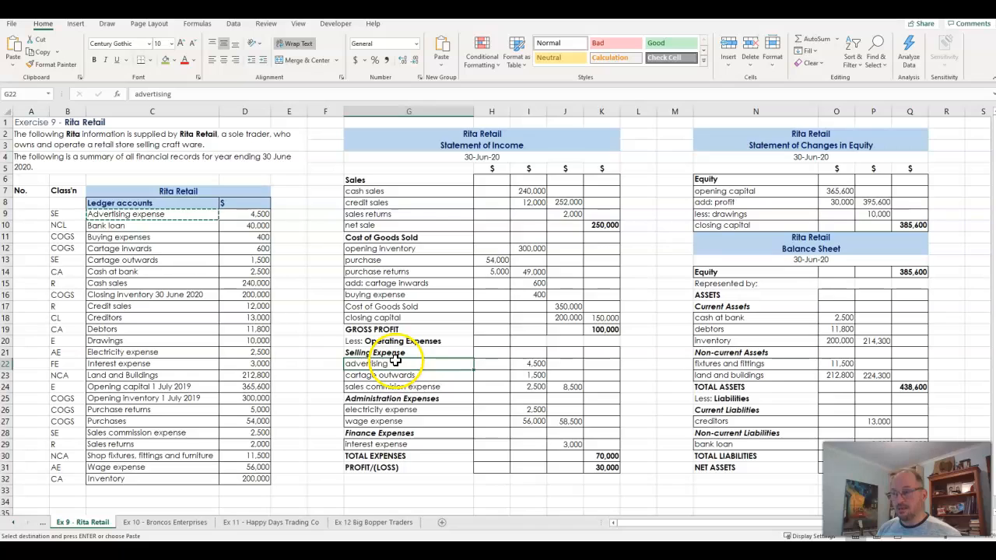
Copy the Advertising expense name and amount together from C9:D9 into G22:H22 of the Statement of Income
click(189, 215)
drag(216, 216, 224, 215)
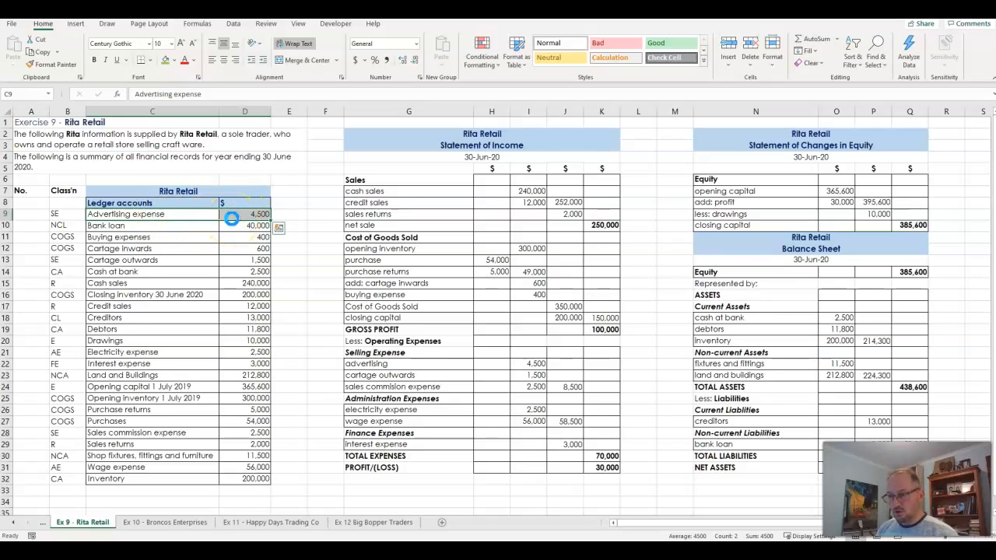
key(ctrl+c)
click(456, 364)
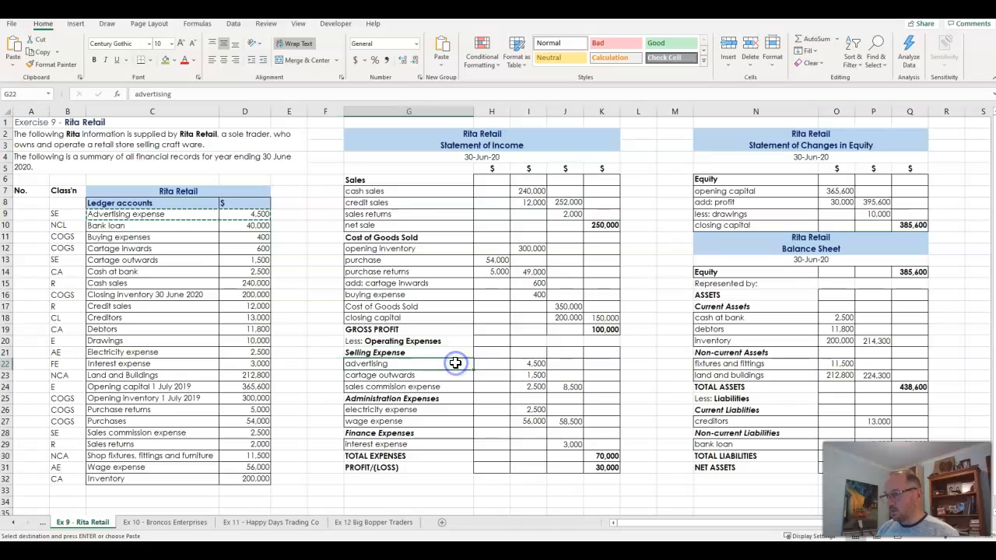
key(Return)
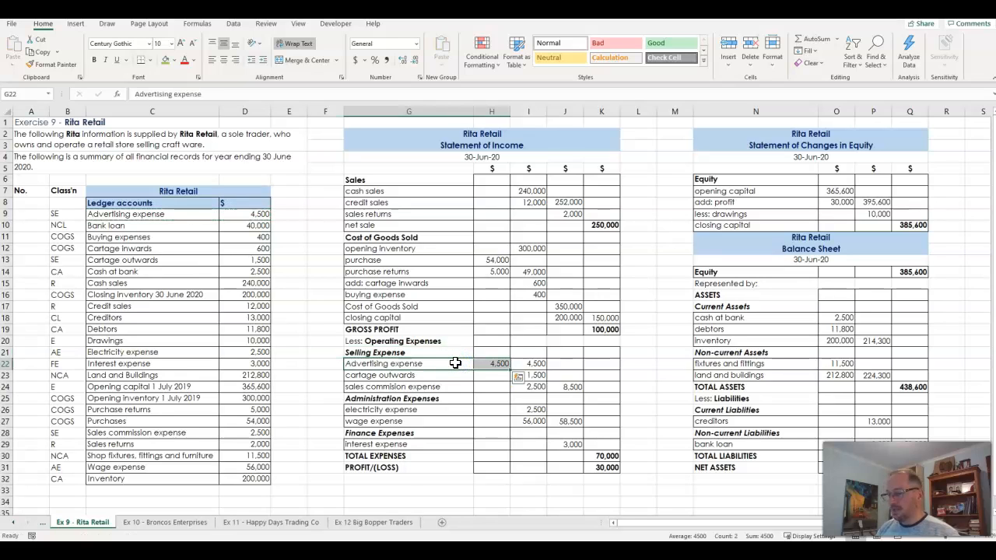
Clear the advertising amount in I22 and move the copied amount from H22 into it
click(496, 363)
click(531, 364)
key(Delete)
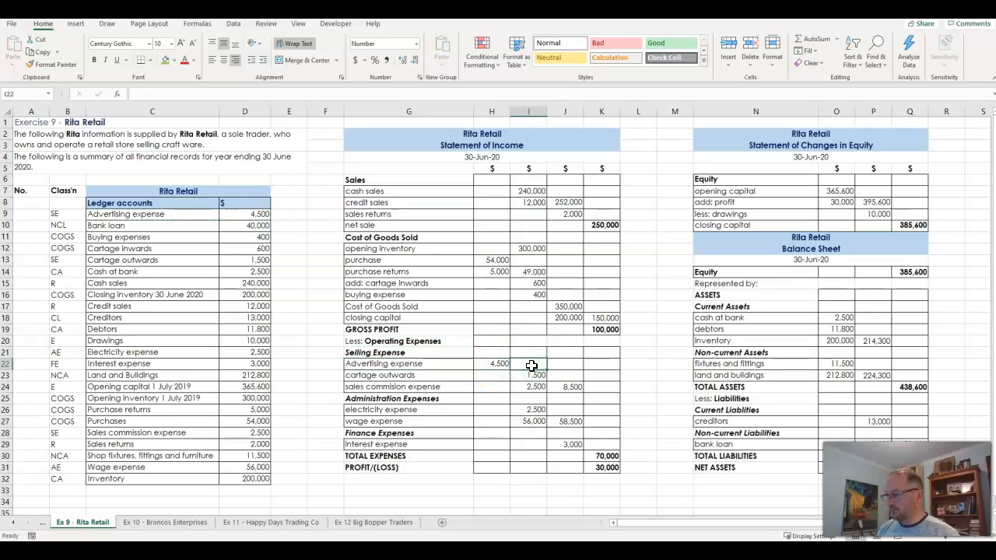
key(Left)
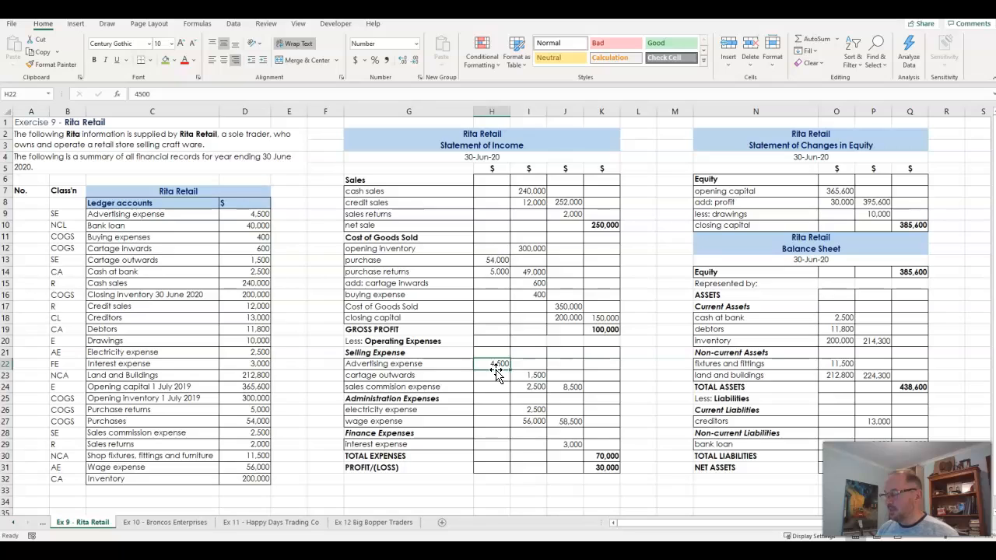
mouse_move(496, 372)
mouse_down()
mouse_move(520, 372)
mouse_move(499, 366)
mouse_up()
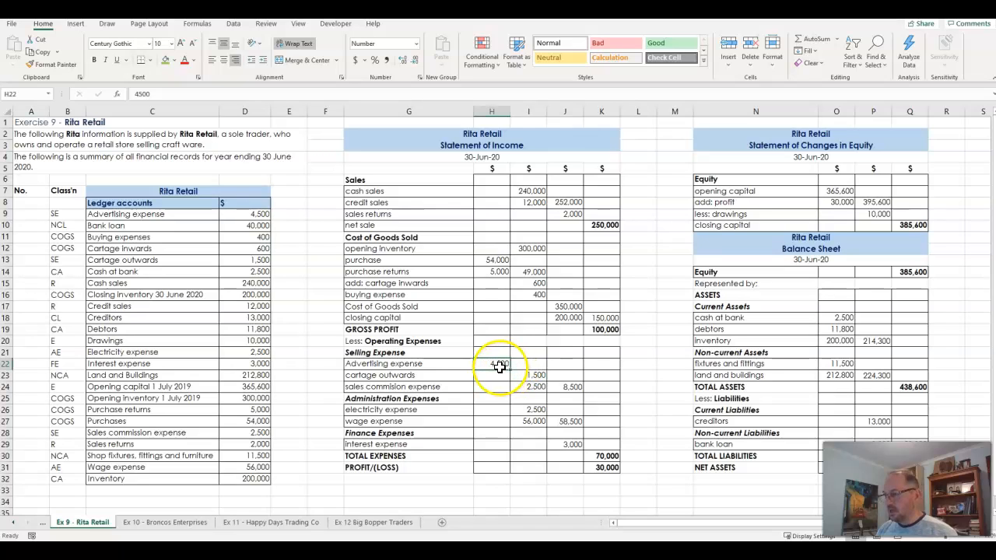
key(ctrl+c)
key(Right)
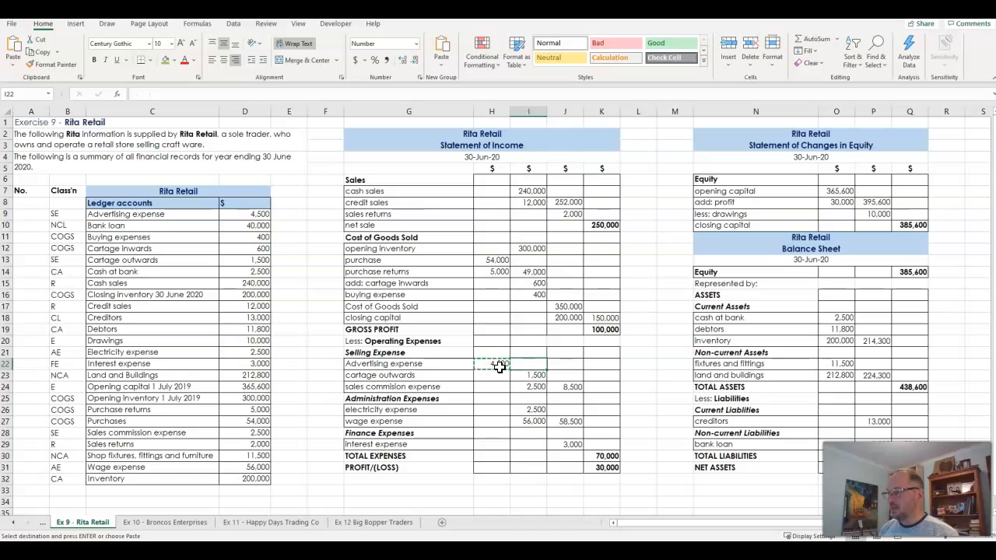
click(533, 365)
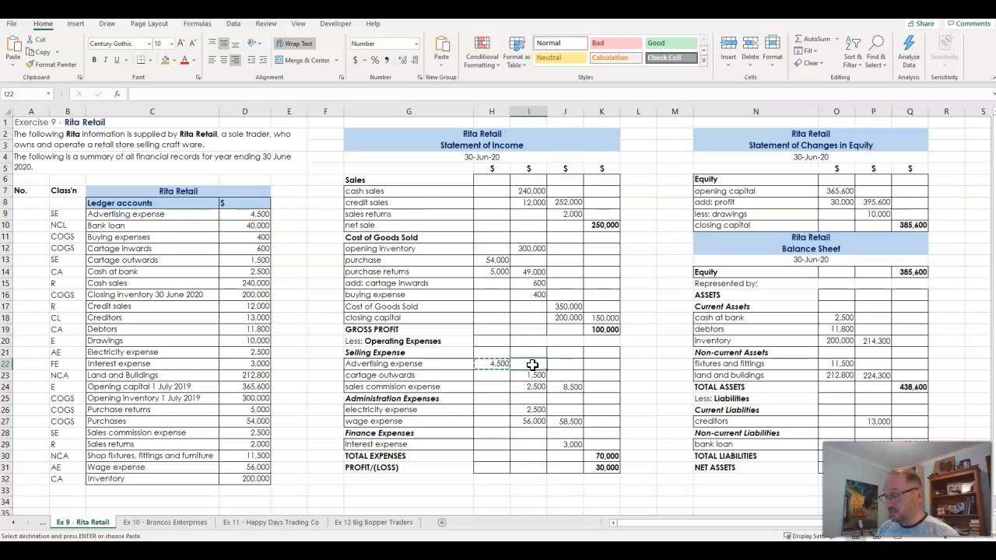
key(ctrl+v)
click(526, 374)
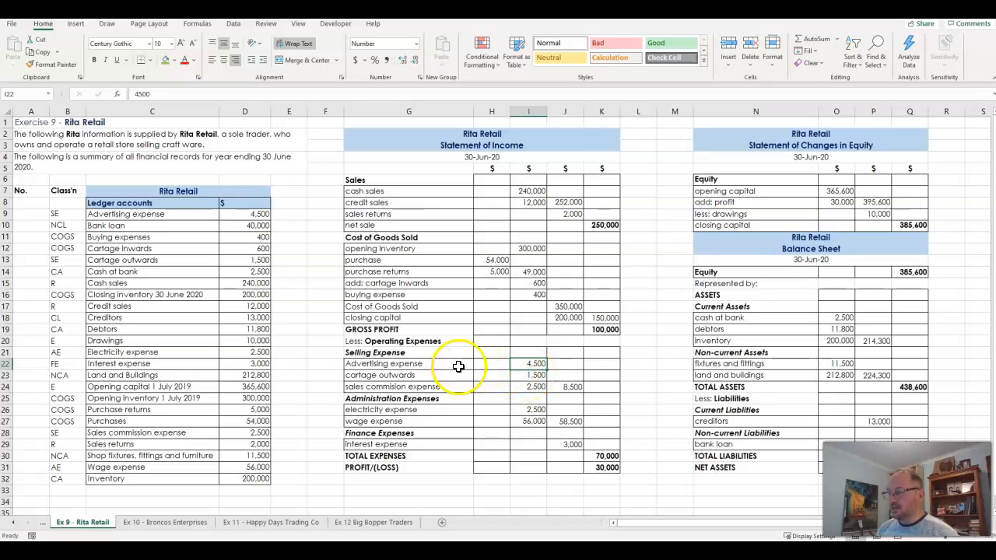
click(203, 214)
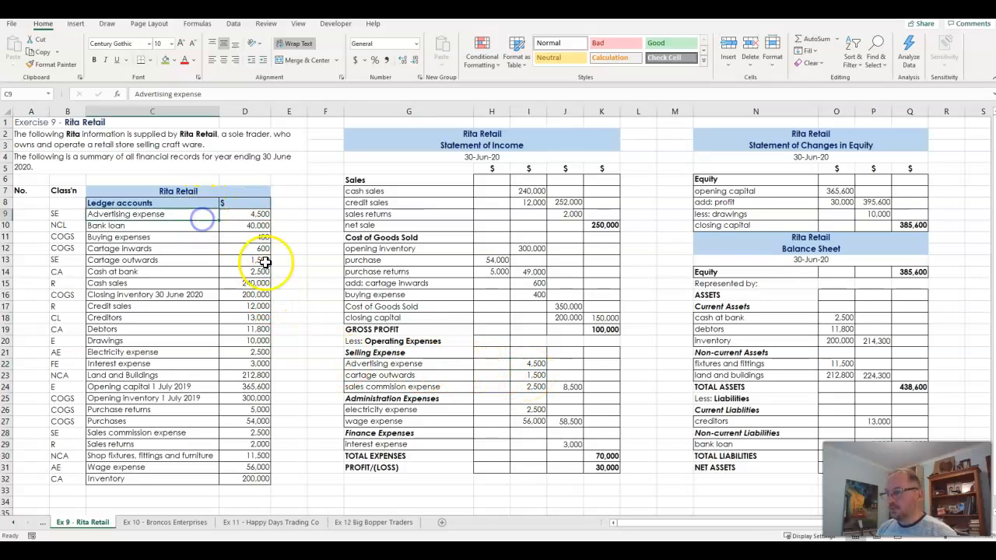
click(406, 364)
click(502, 368)
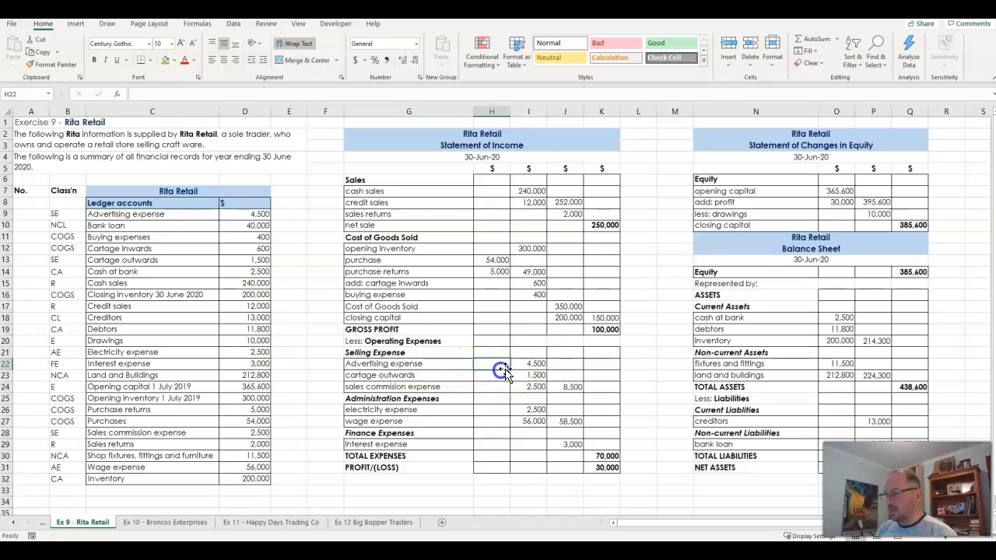
drag(501, 370, 521, 375)
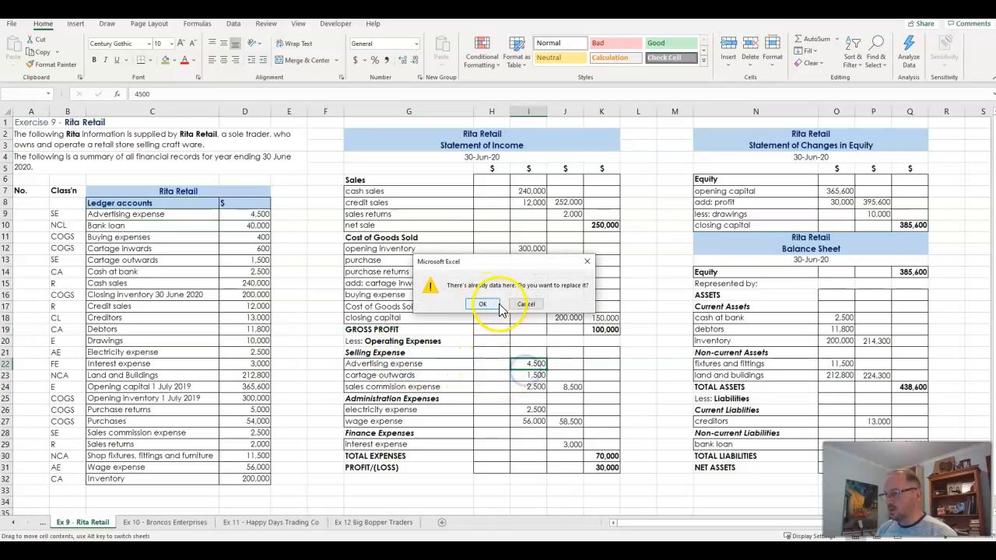
click(517, 428)
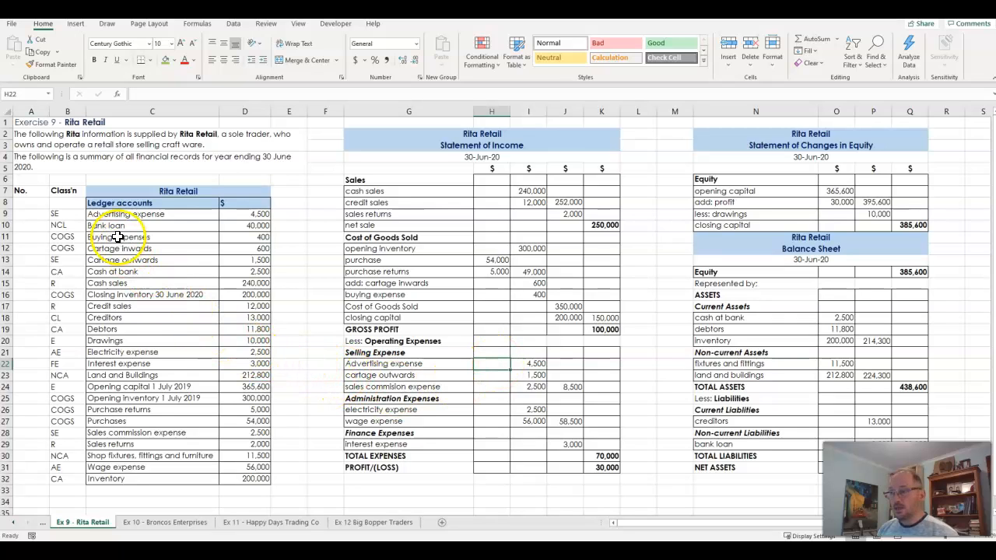
Review the ledger accounts in B9:D32, focusing on the classification codes in B9:B32
click(79, 218)
drag(80, 218, 247, 478)
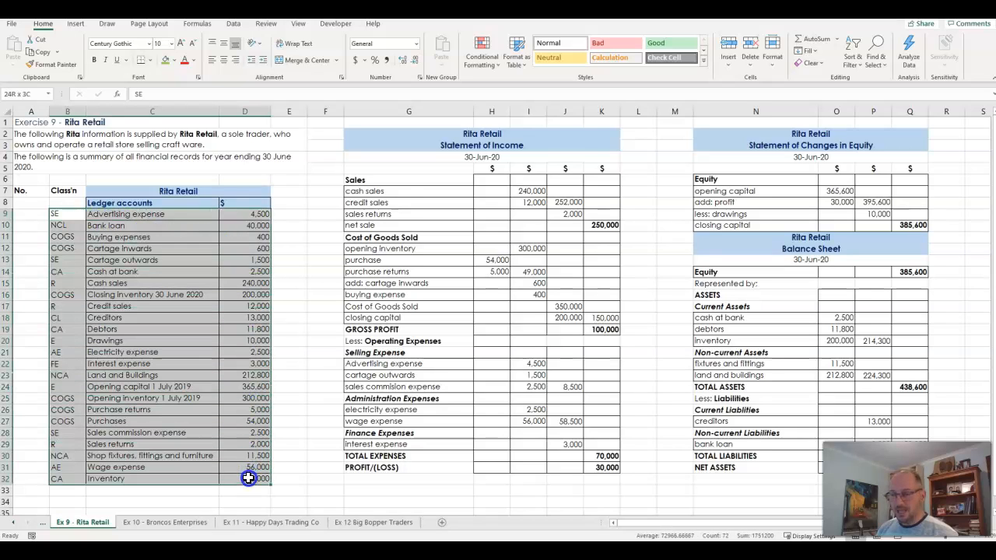
drag(72, 216, 68, 479)
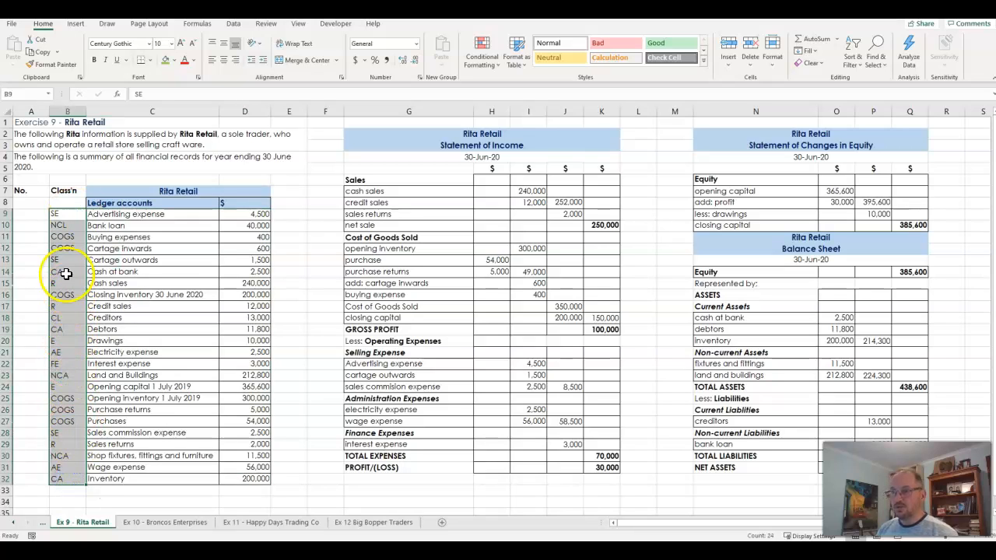
Copy the Class'n heading from B7 into B8, in line with the Ledger accounts heading
click(71, 191)
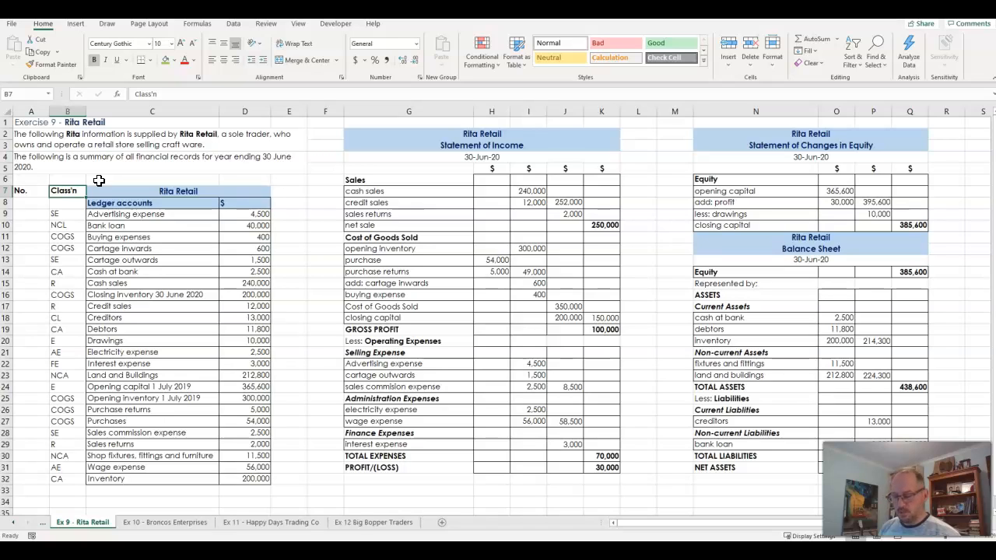
key(ctrl+c)
key(Down)
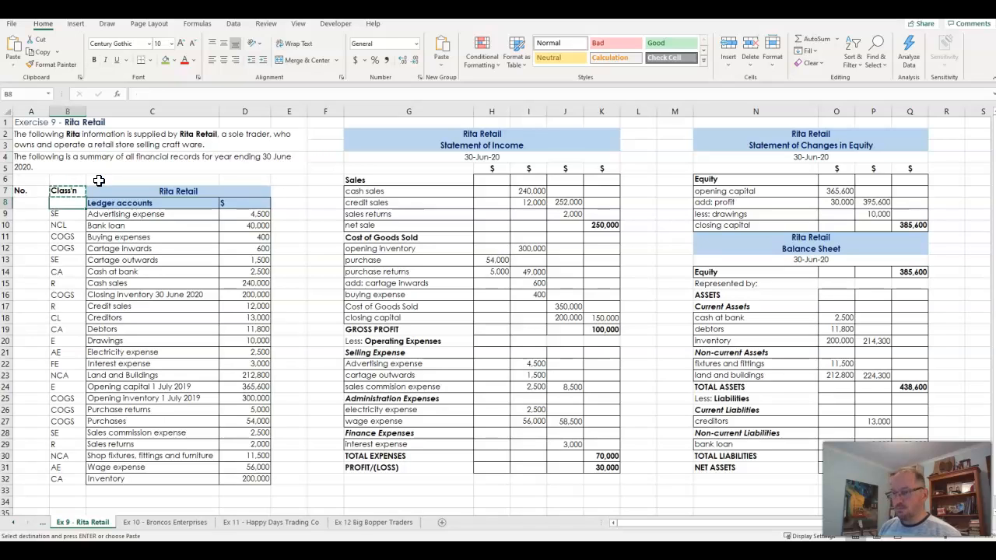
key(Return)
click(81, 192)
key(ctrl+c)
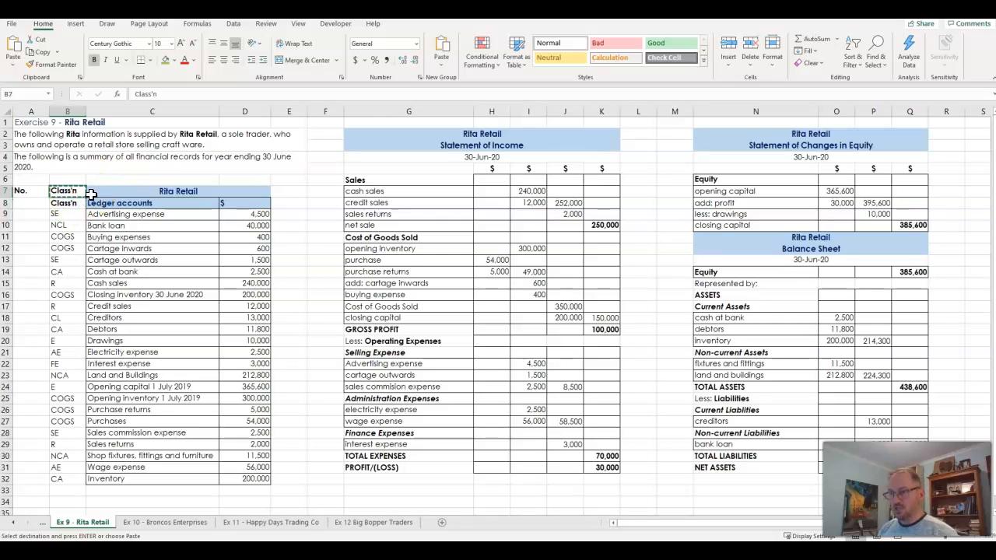
click(71, 202)
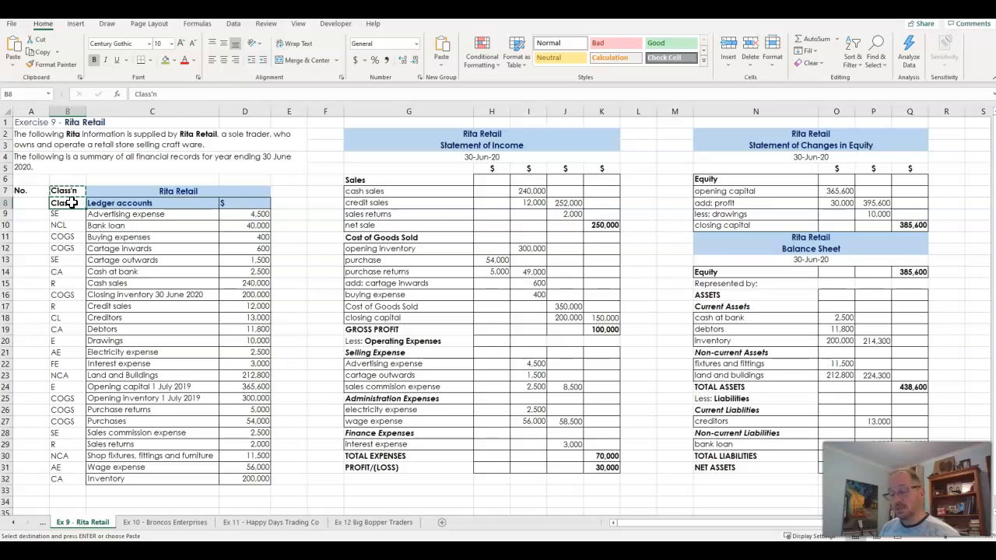
key(Escape)
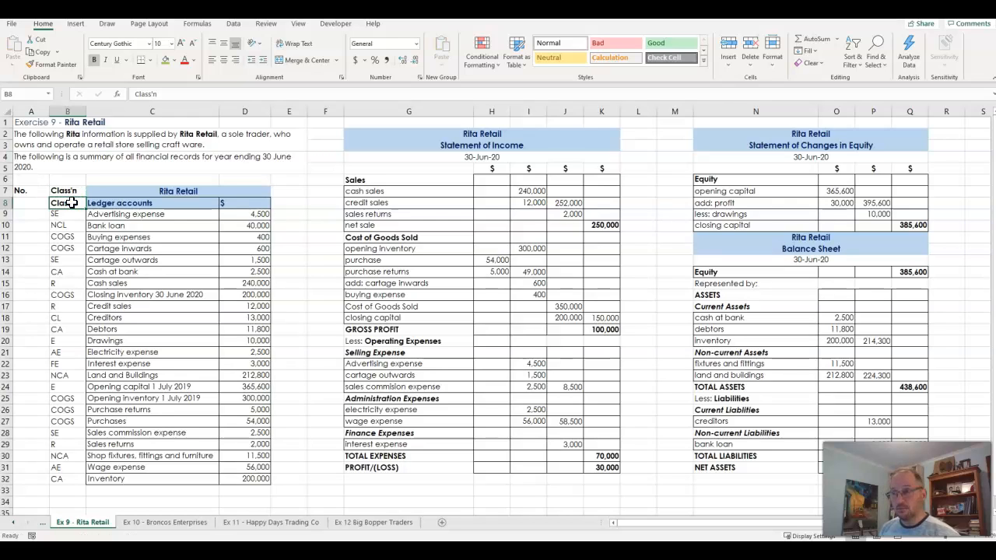
click(69, 200)
drag(68, 202, 232, 206)
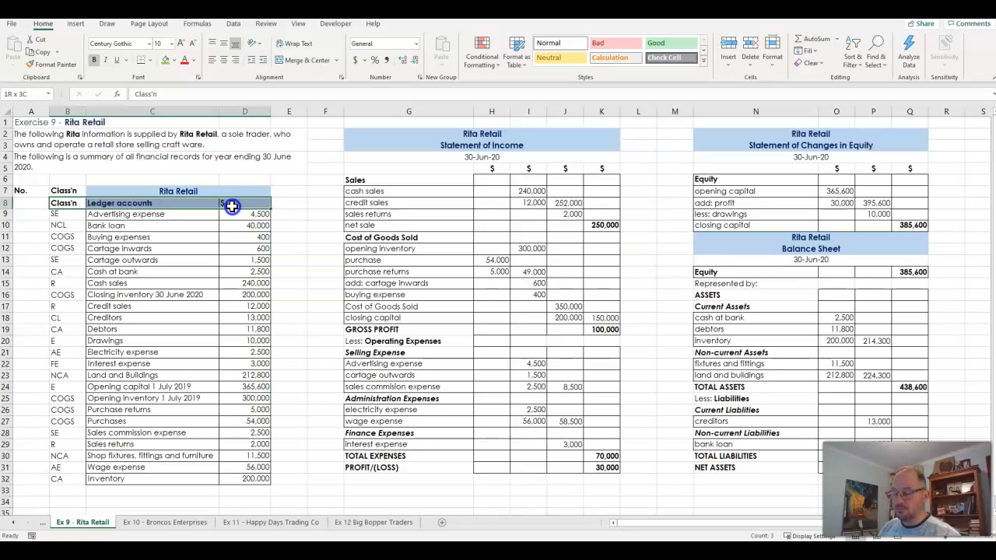
drag(232, 205, 232, 224)
drag(232, 278, 243, 483)
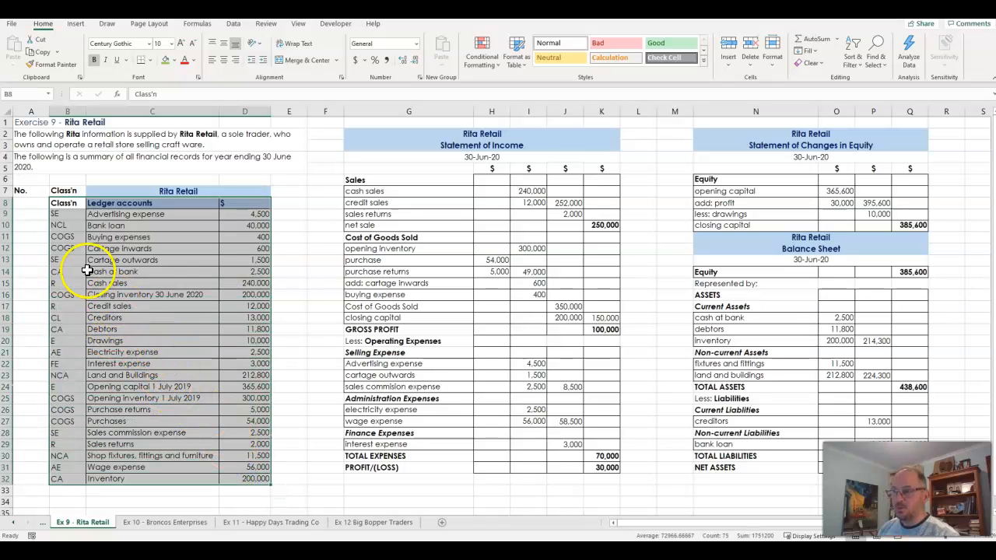
click(63, 251)
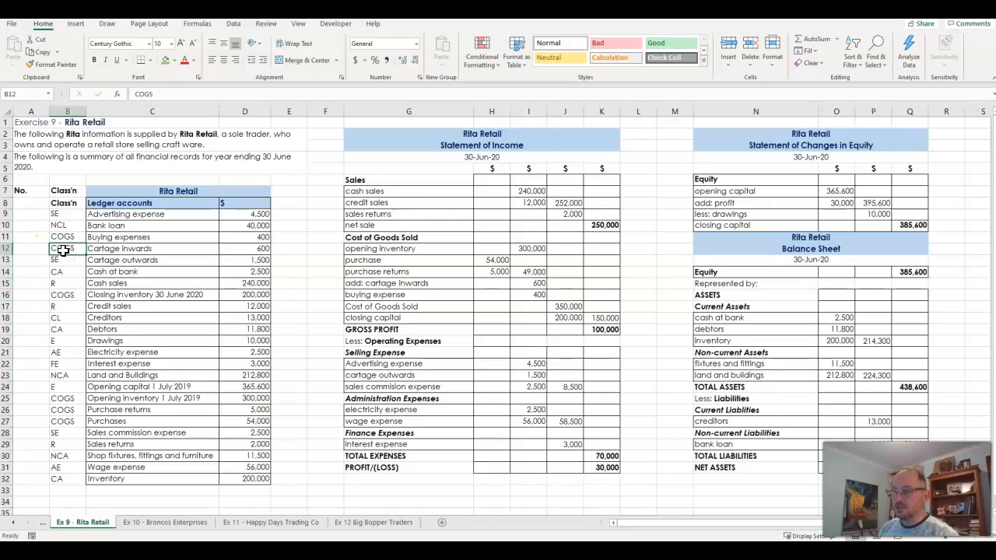
Custom-sort the ledger table B8:D32, with row 8 as its headers, by Class'n cell values from A to Z
click(65, 204)
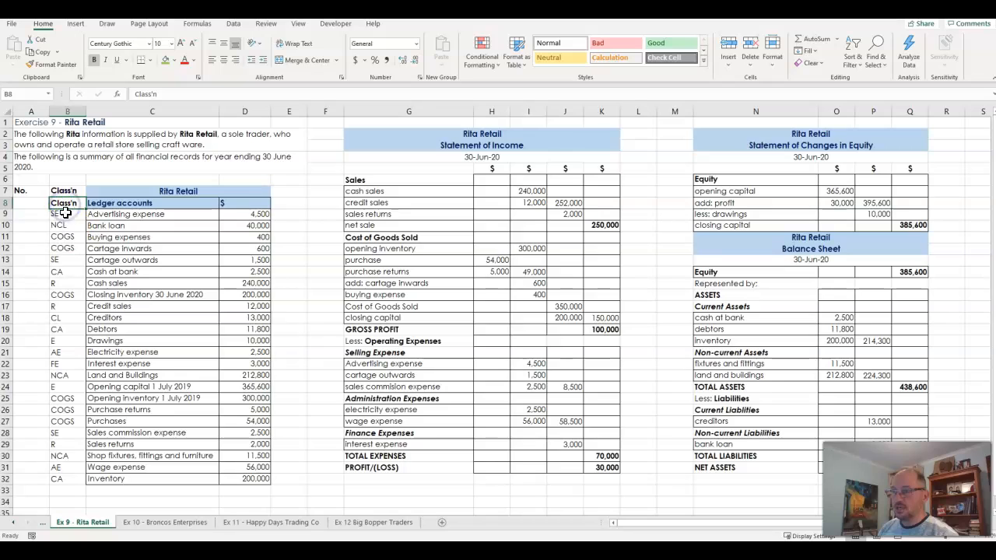
drag(85, 203, 247, 480)
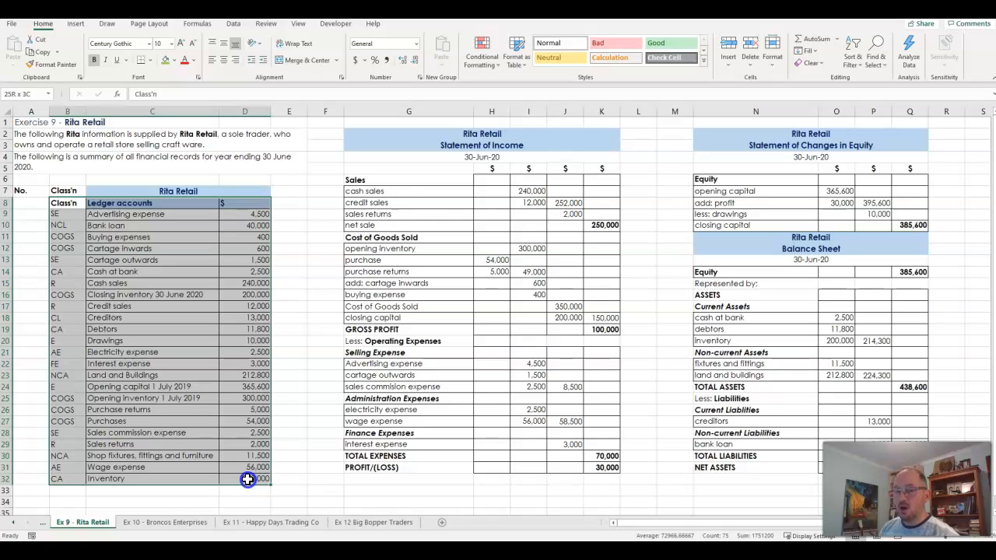
drag(248, 480, 247, 480)
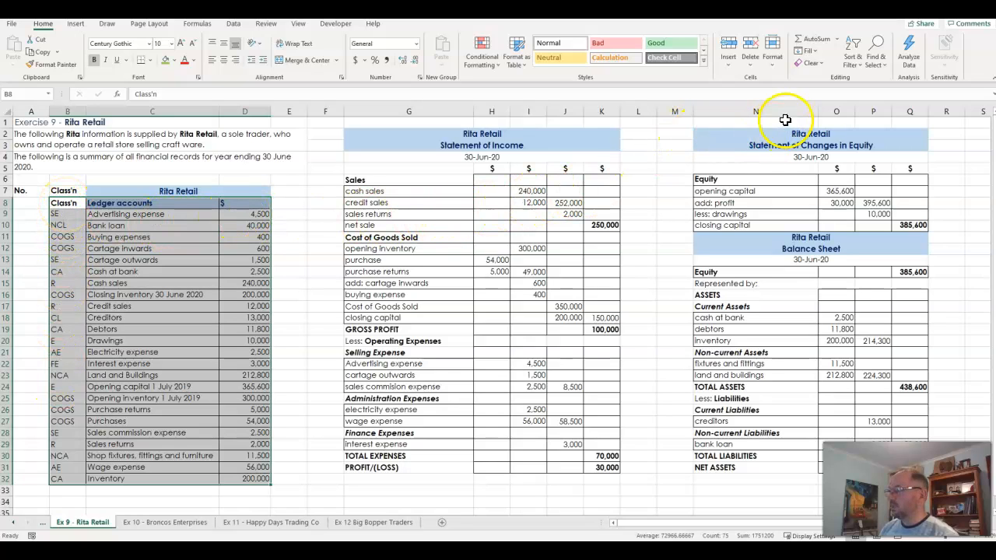
click(861, 70)
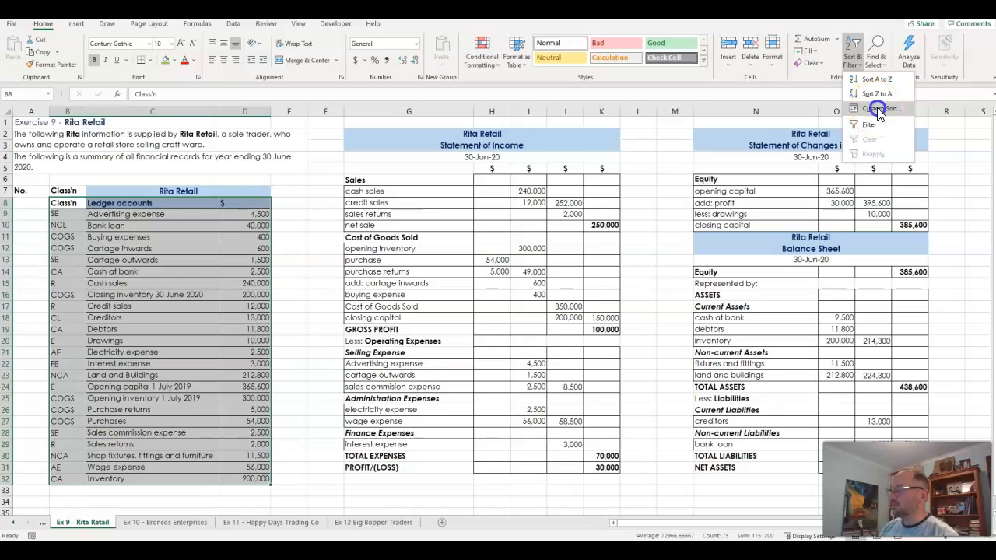
click(876, 109)
mouse_move(477, 181)
mouse_down()
mouse_move(491, 182)
mouse_move(463, 189)
mouse_up()
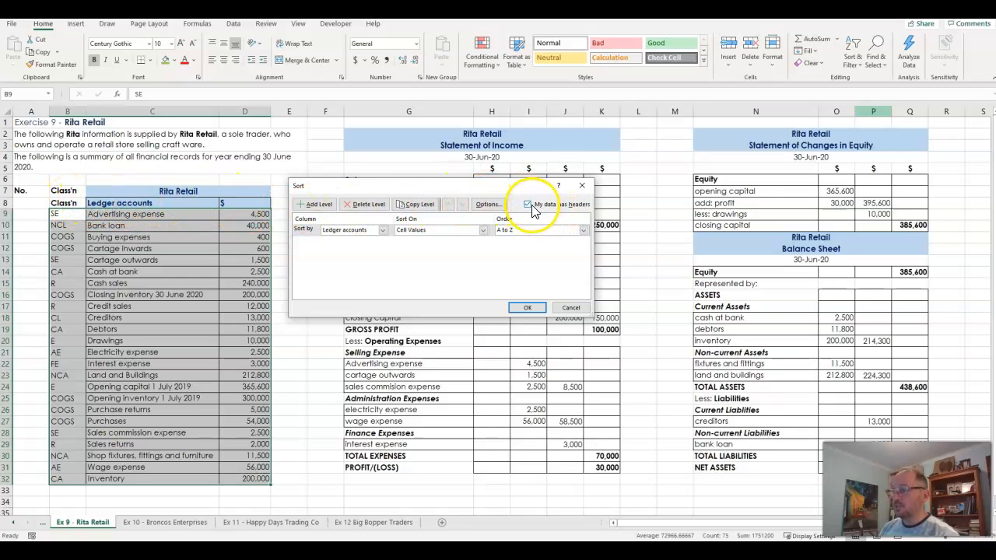
click(383, 231)
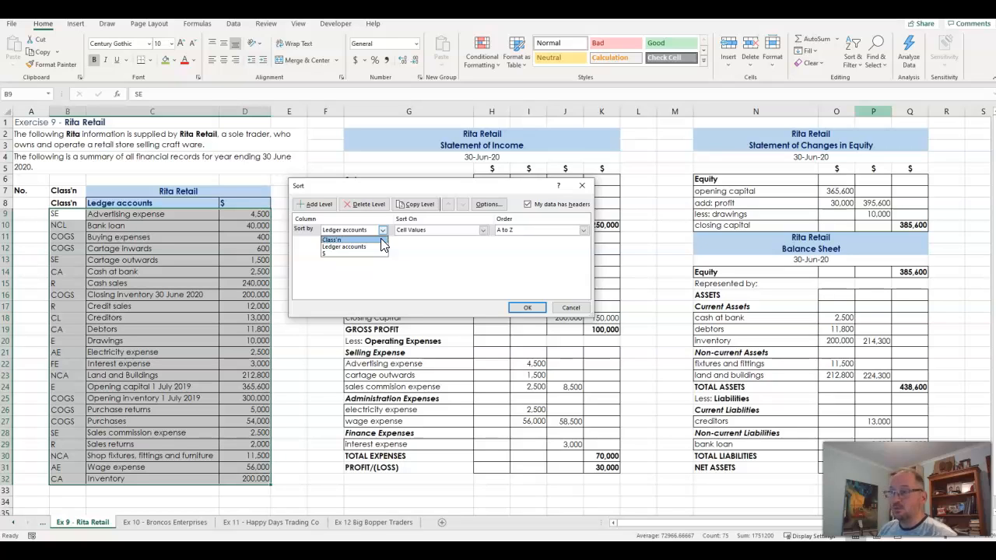
click(380, 240)
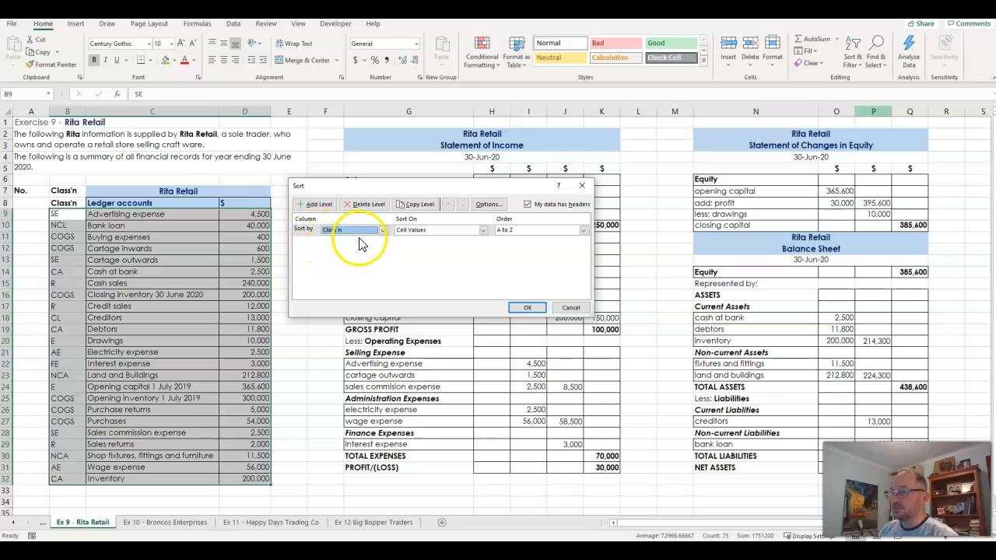
click(523, 232)
click(518, 247)
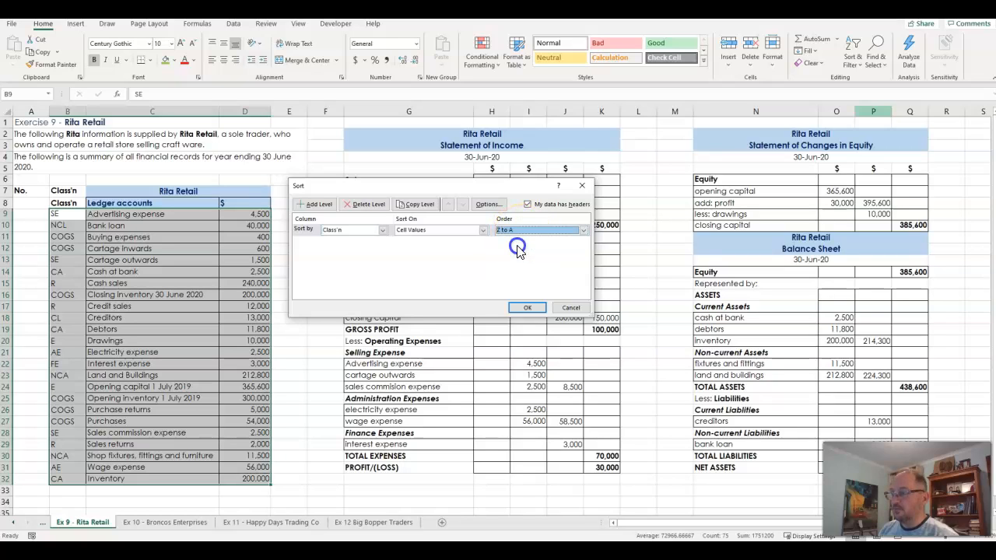
click(524, 230)
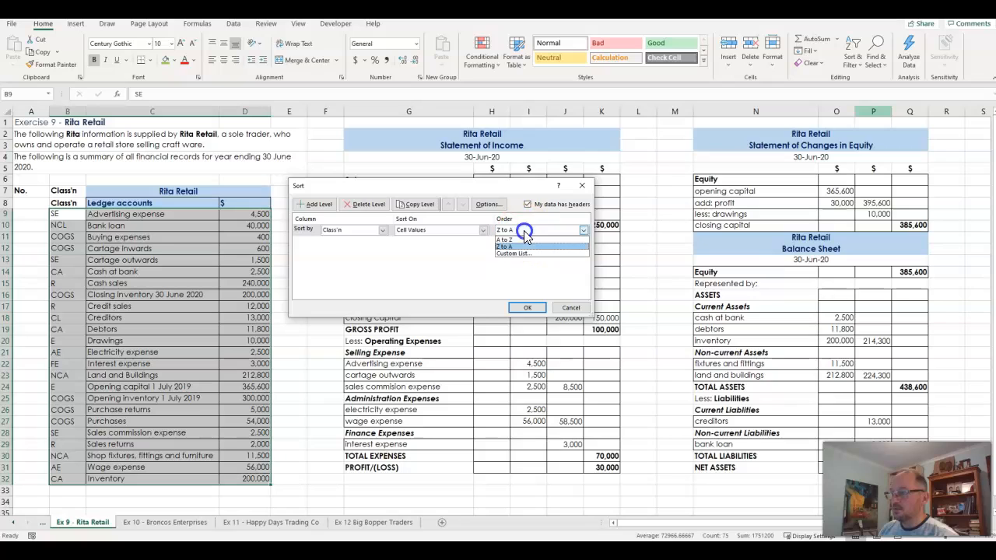
click(522, 241)
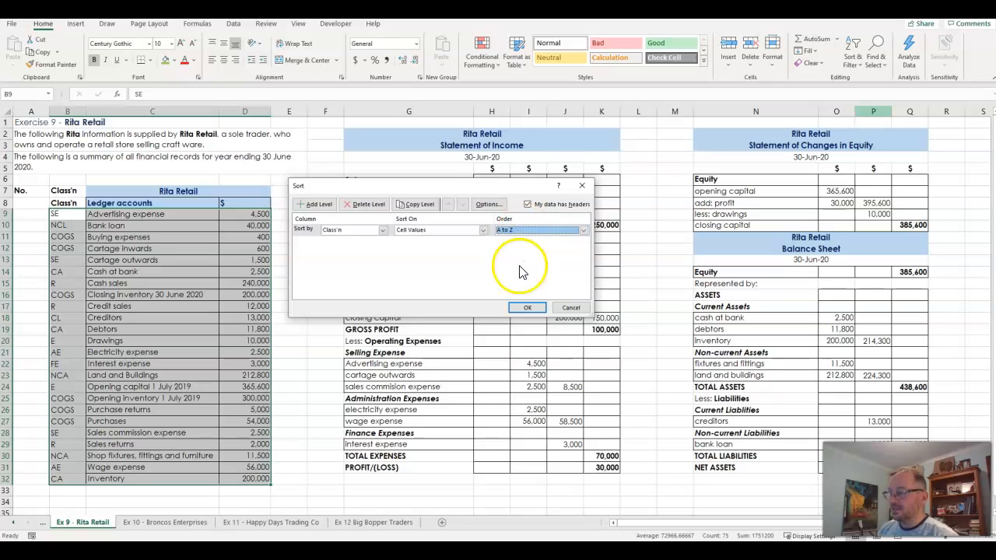
click(527, 309)
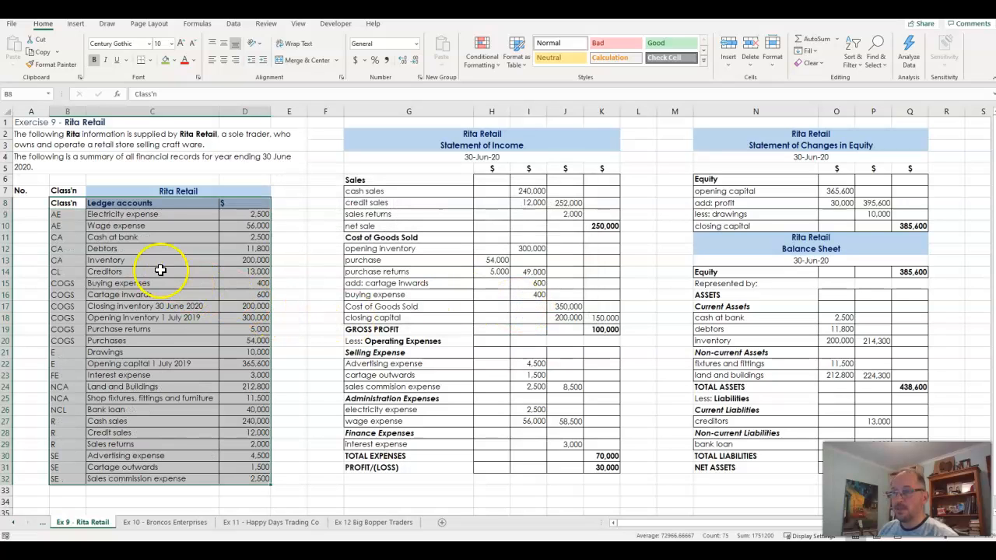
Examine how the sorted ledger accounts in B9:D32 are grouped and ordered by their classification codes in column B
drag(67, 215, 69, 479)
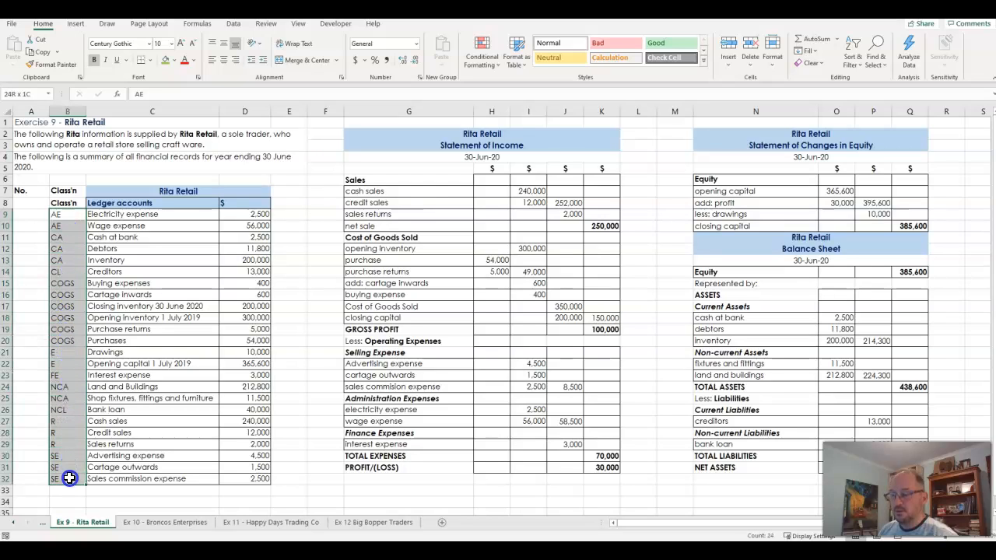
drag(71, 215, 68, 467)
click(80, 213)
drag(80, 214, 234, 480)
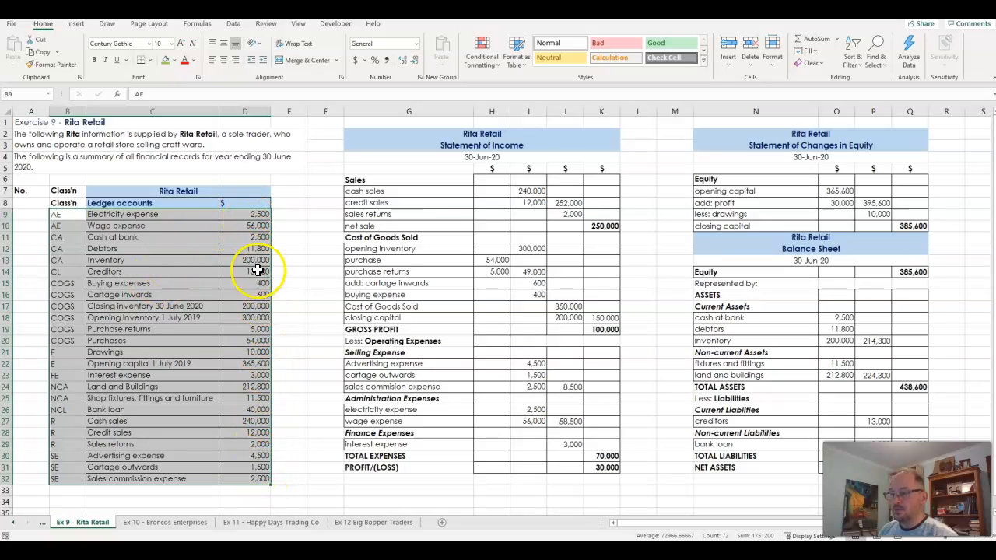
drag(68, 216, 79, 476)
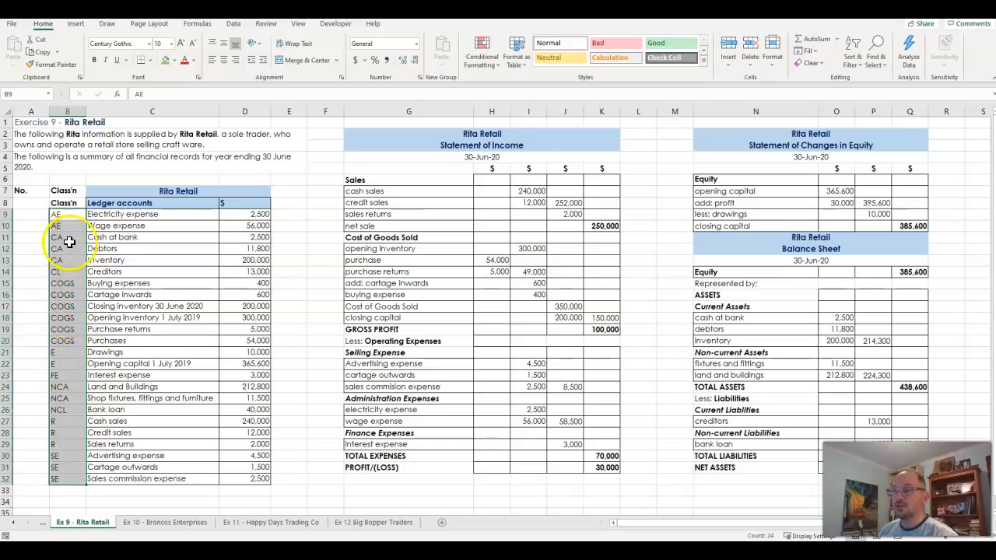
click(60, 216)
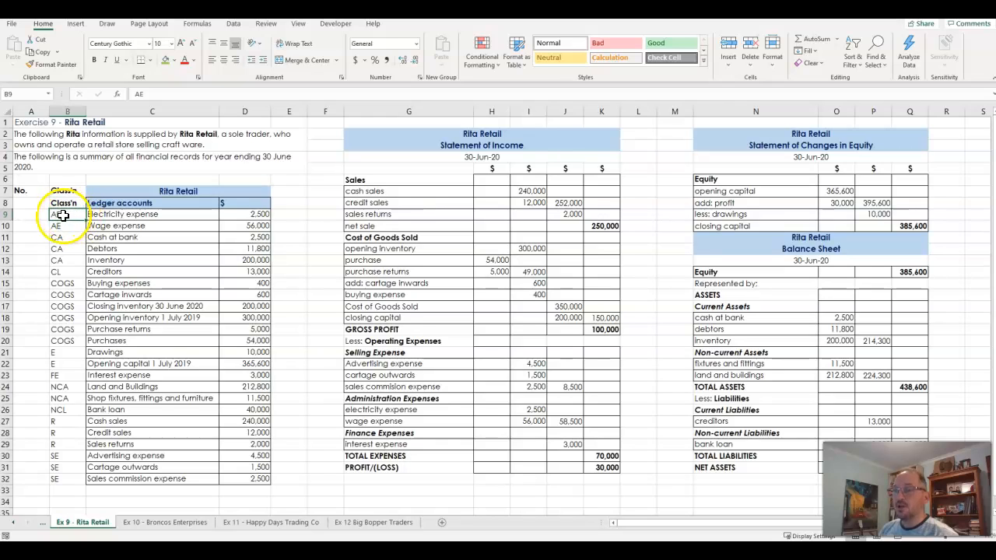
click(63, 225)
key(Down)
key(Down)
key(Down)
key(Down)
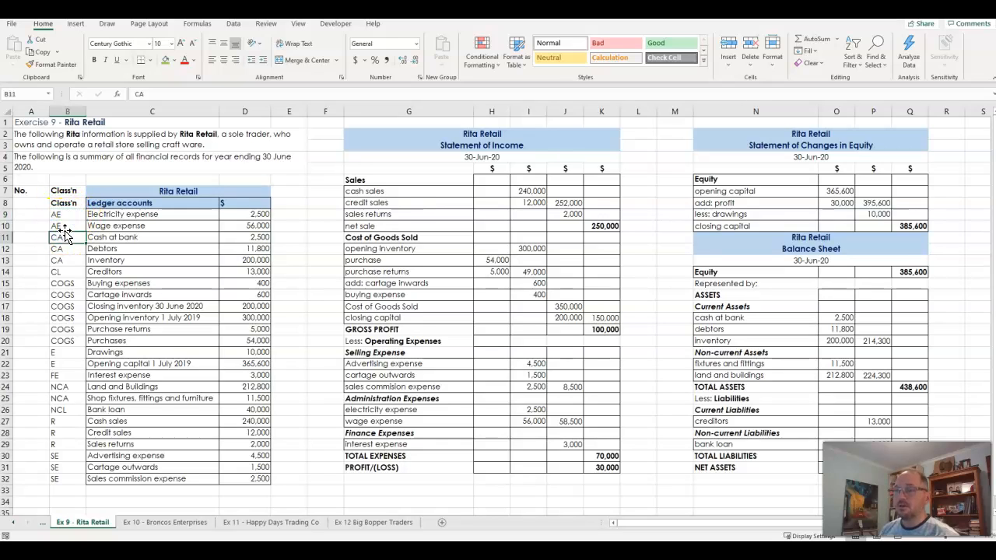
key(Down)
key(Down)
key(Down)
key(Down)
key(Down)
key(Down)
key(Down)
key(Down)
key(Down)
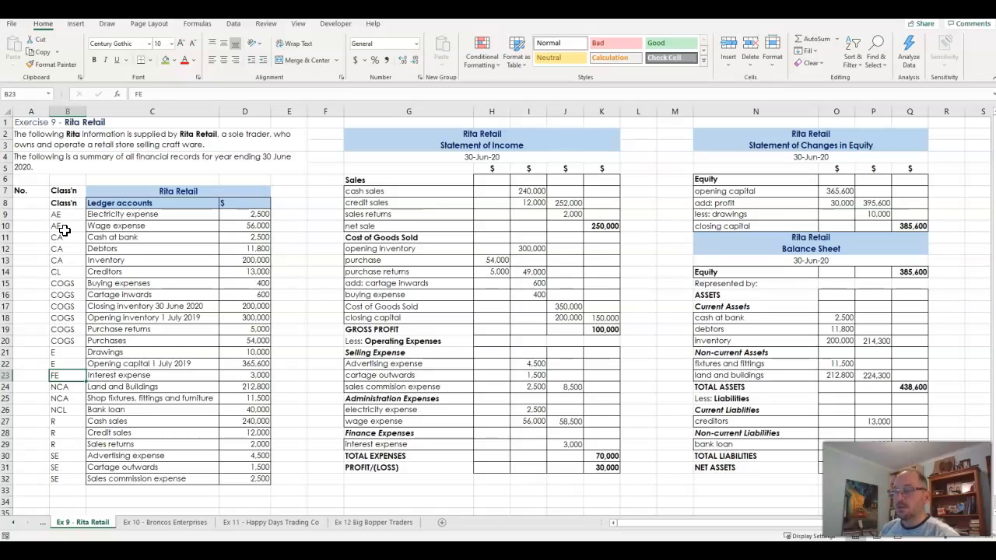
key(Down)
key(Down)
key(Down)
key(Down)
key(Down)
key(Down)
key(Down)
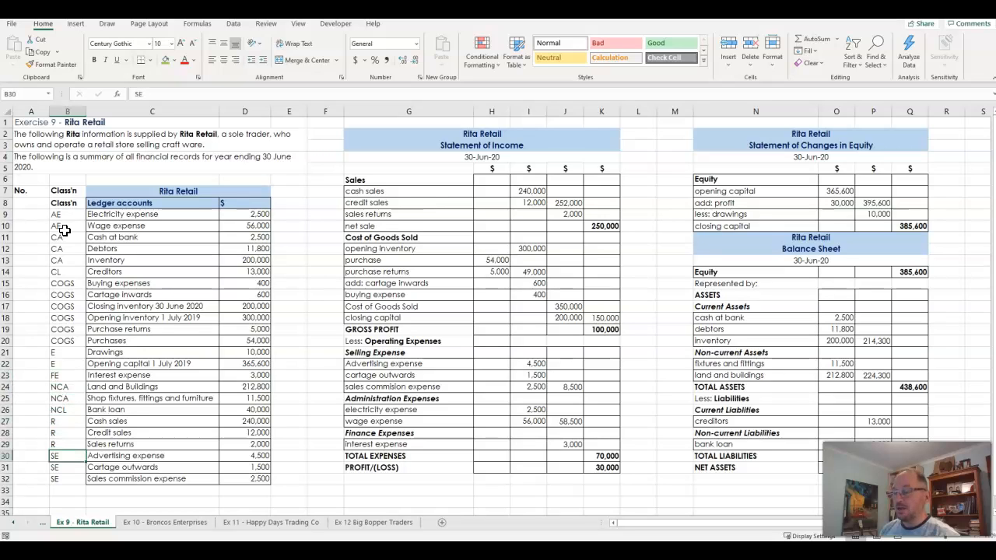
drag(63, 216, 111, 483)
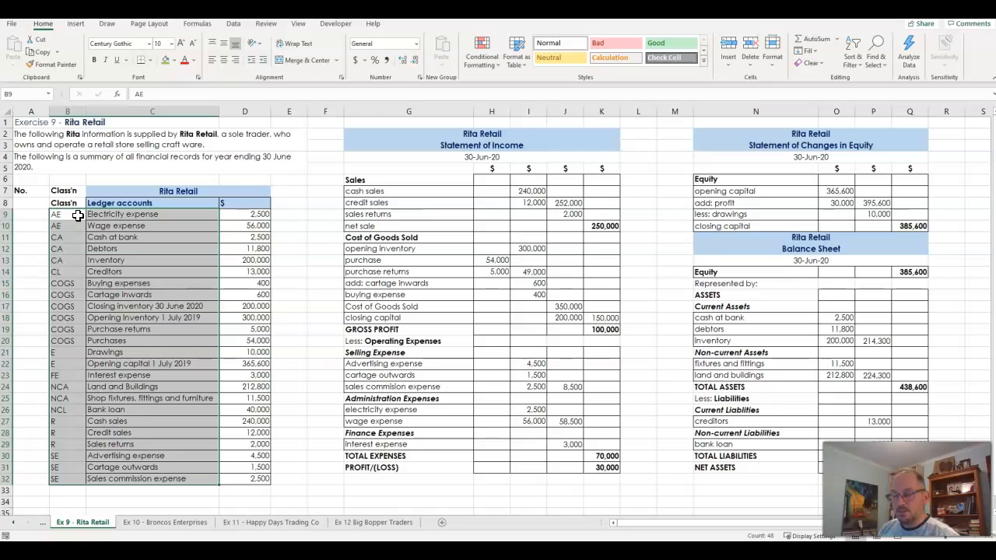
drag(78, 217, 71, 478)
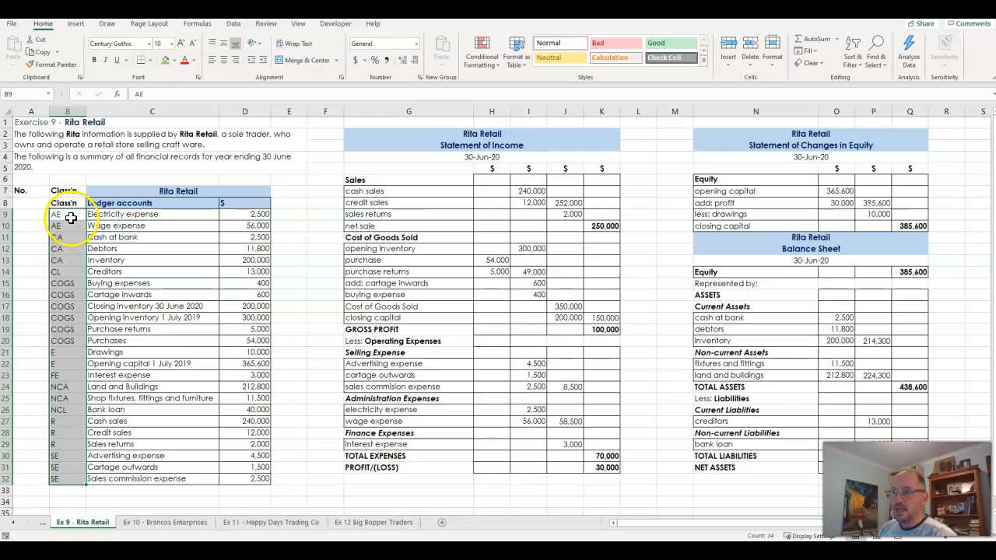
Change the classification codes of Electricity expense in B9 and Wage expense in B10 to EA
click(71, 219)
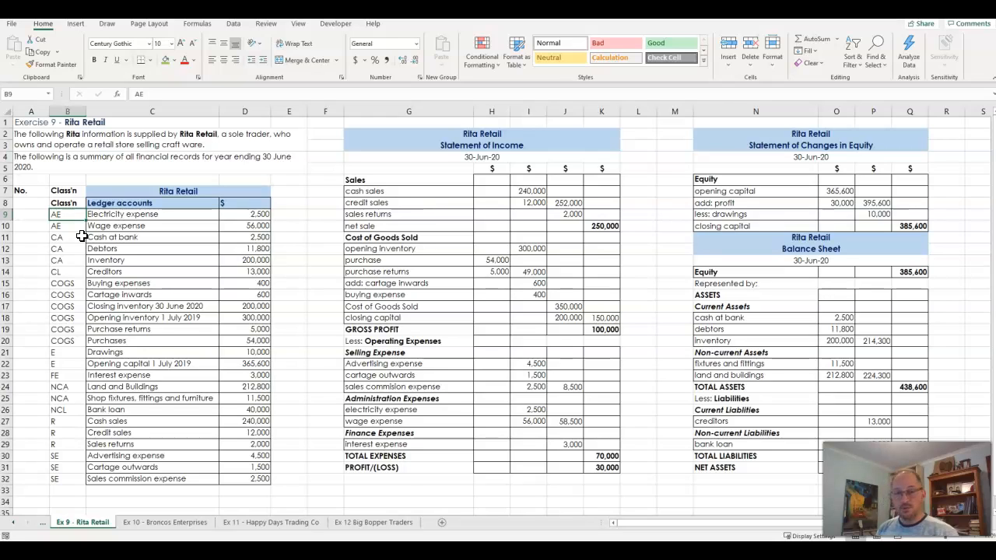
text(E)
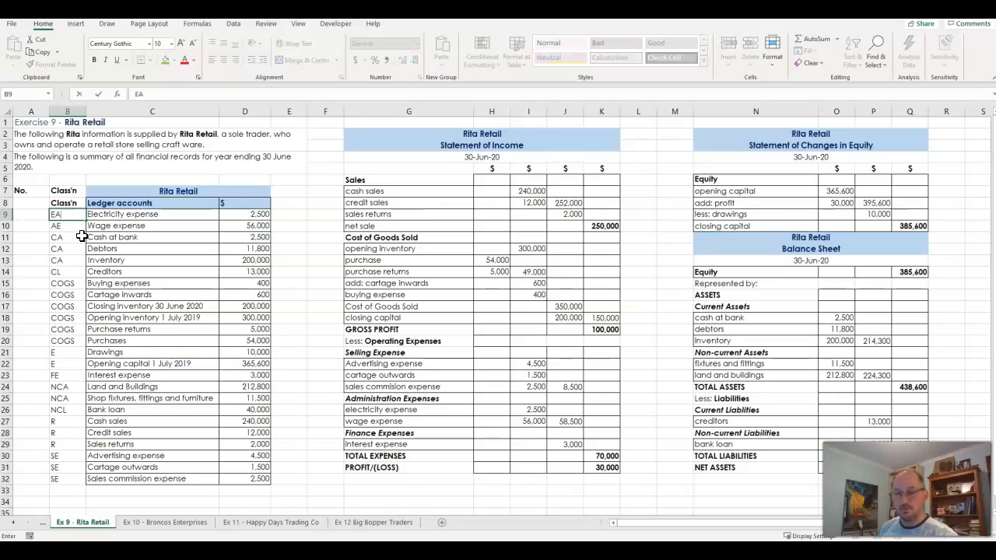
text(A)
key(Return)
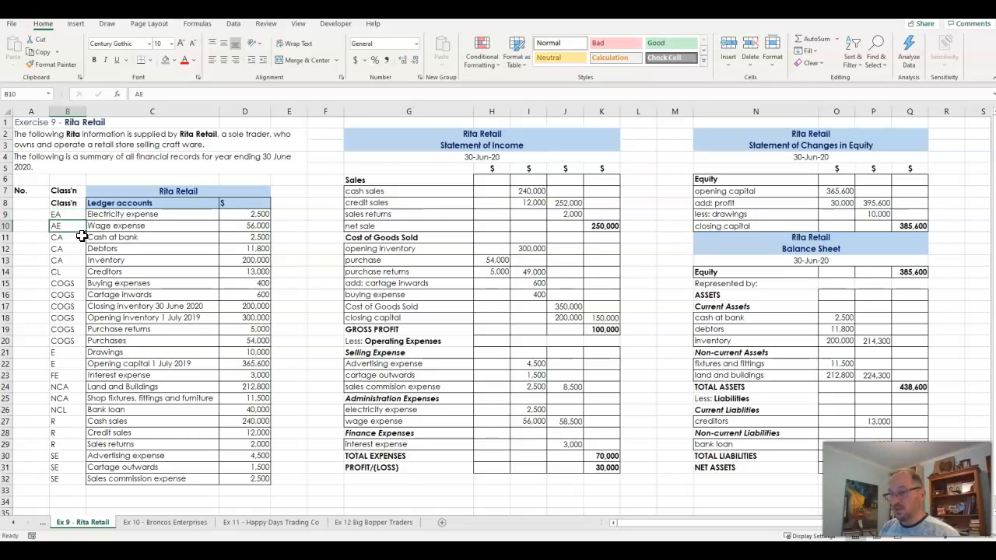
text(EA)
key(Return)
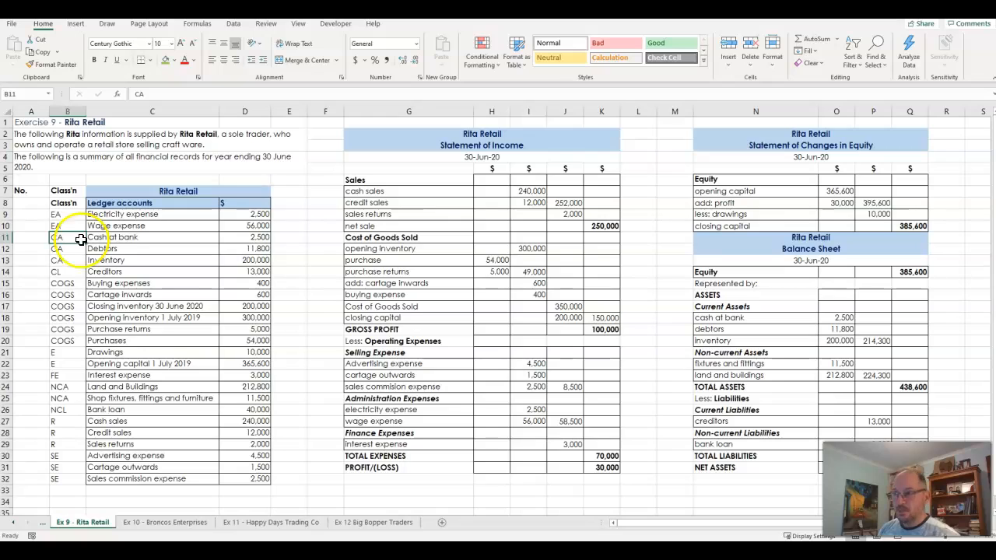
Change the classification code of Interest expense in B23 to EF
click(67, 375)
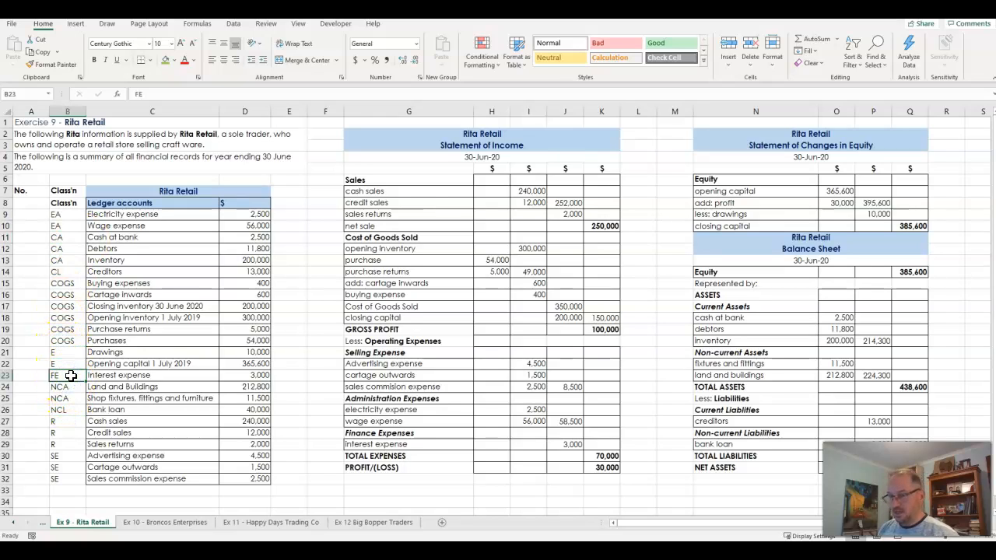
text(E)
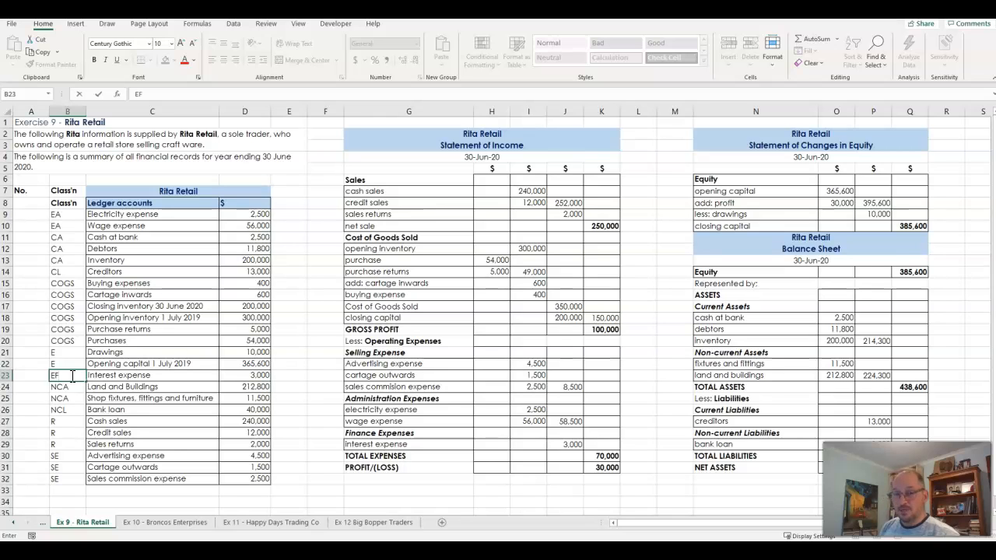
key(Return)
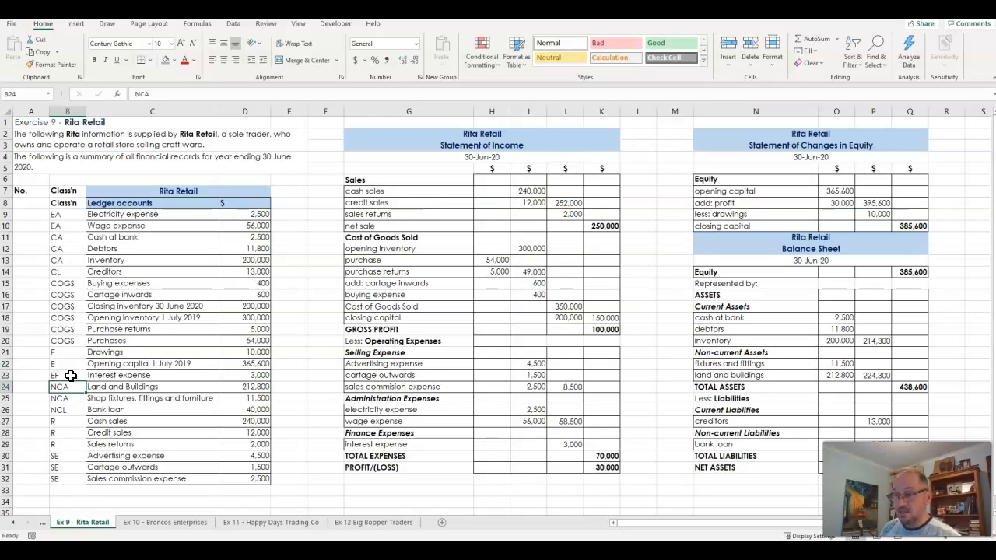
Change the classification codes of Advertising expense, Cartage outwards and Sales commission expense in B30:B32 to ES
drag(70, 460, 62, 478)
click(64, 456)
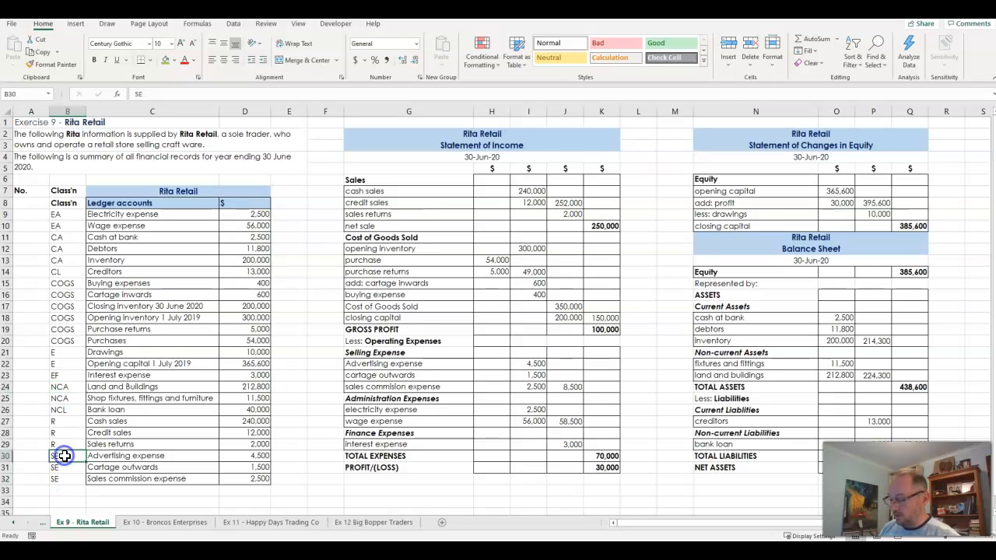
text(ES)
key(Return)
text(ES)
key(Return)
text(ES)
key(Return)
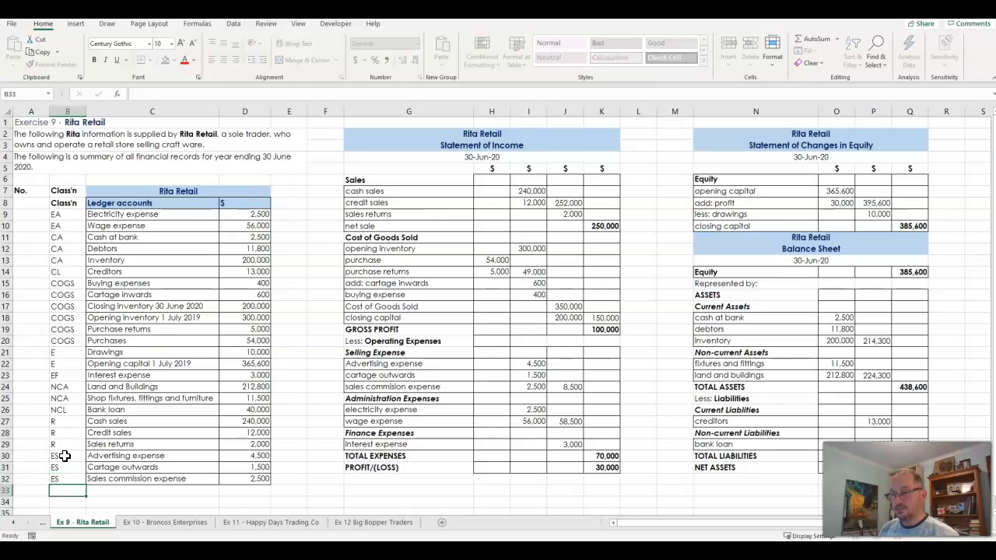
Review the classification codes in B9:B32, comparing the current asset and liability codes with the non-current ones
drag(65, 456, 65, 478)
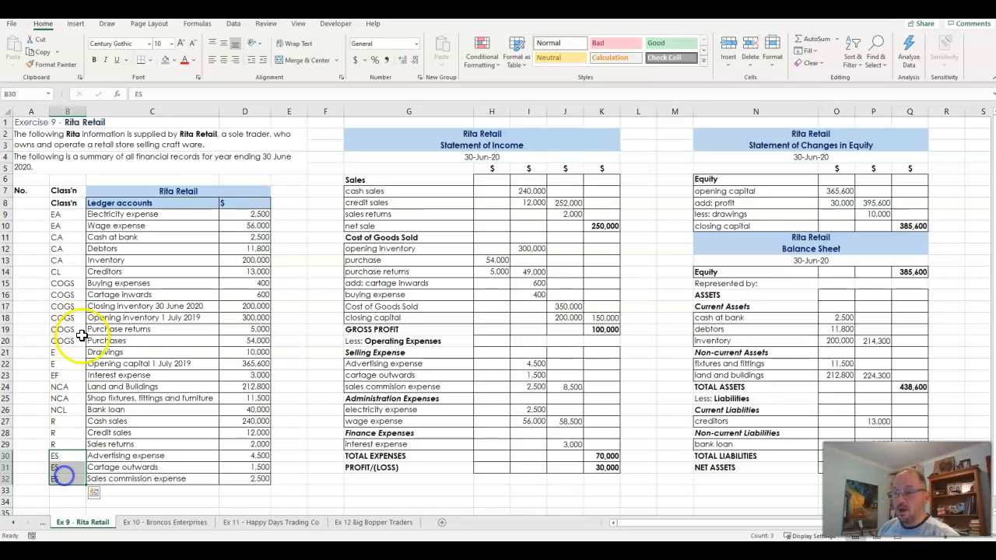
drag(64, 214, 65, 474)
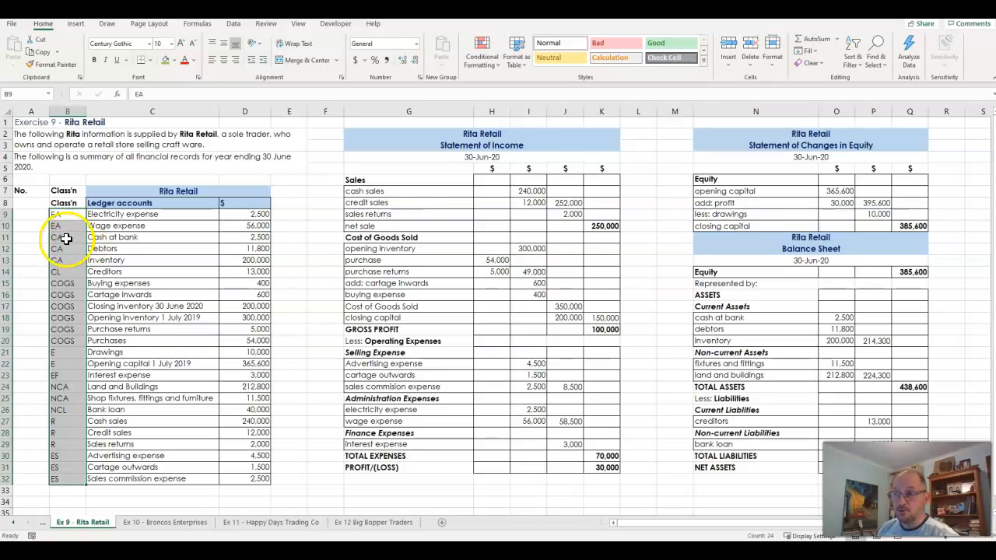
click(66, 239)
drag(66, 242, 64, 269)
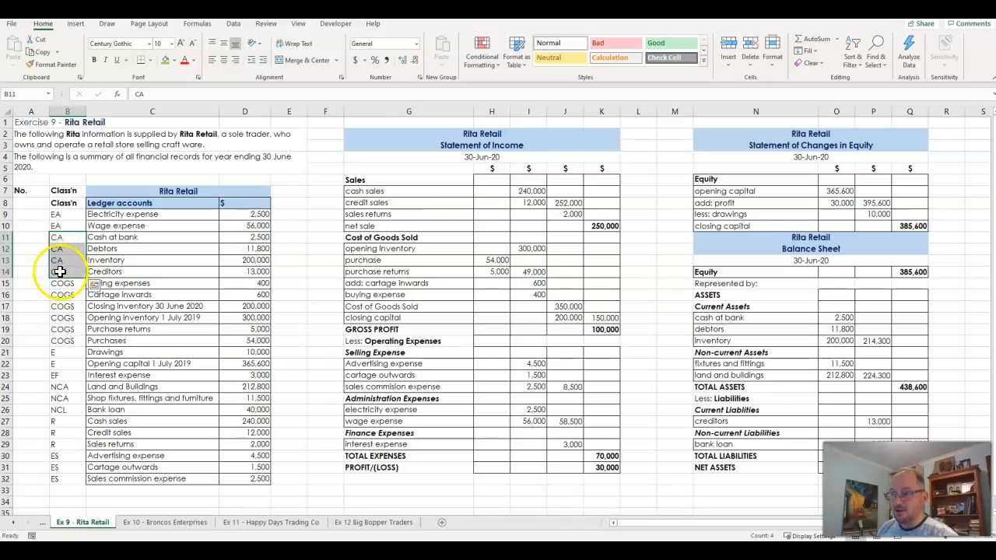
click(66, 271)
drag(62, 243, 63, 270)
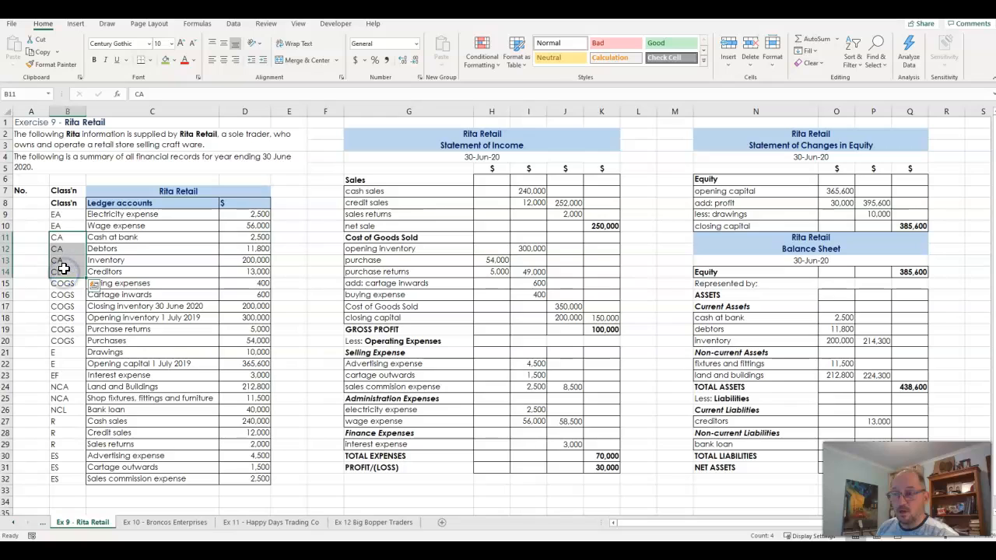
click(66, 271)
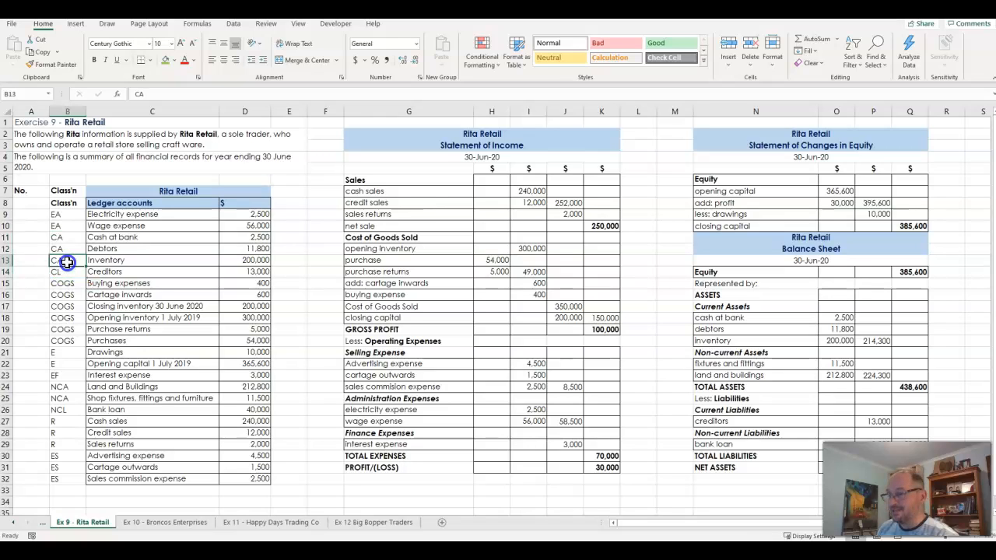
drag(63, 386, 65, 413)
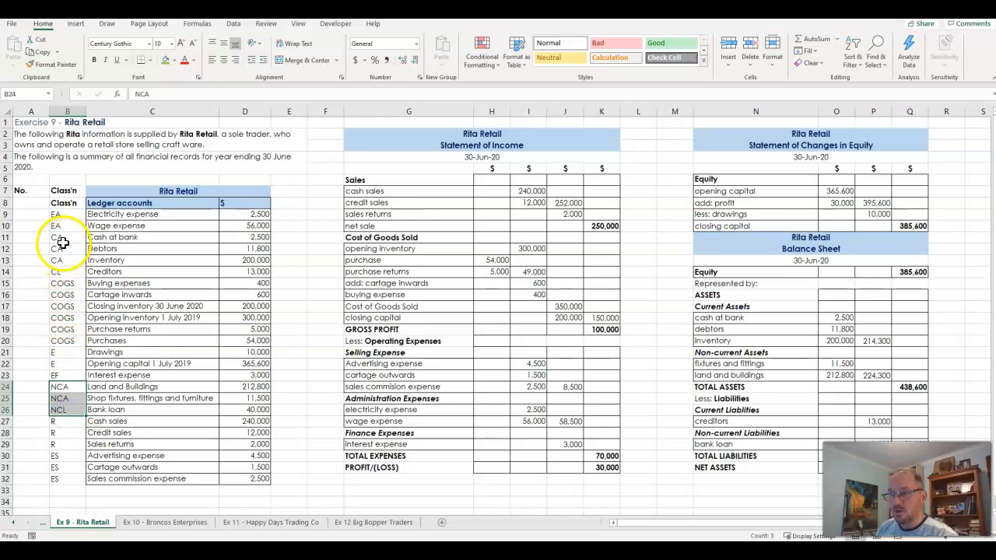
drag(58, 238, 63, 255)
click(62, 410)
click(62, 272)
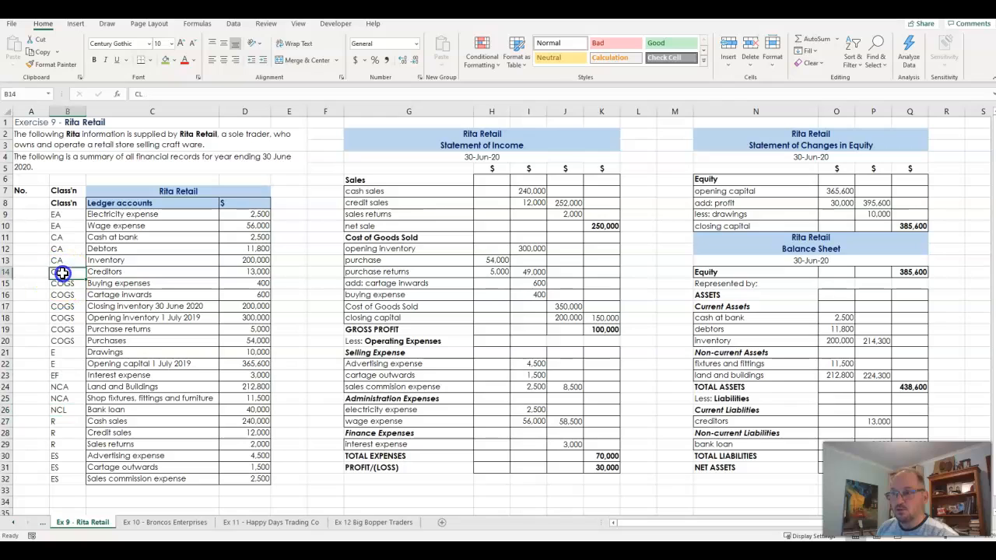
Change the classification codes of Cash at bank, Debtors and Inventory in B11:B13 to AC
click(58, 238)
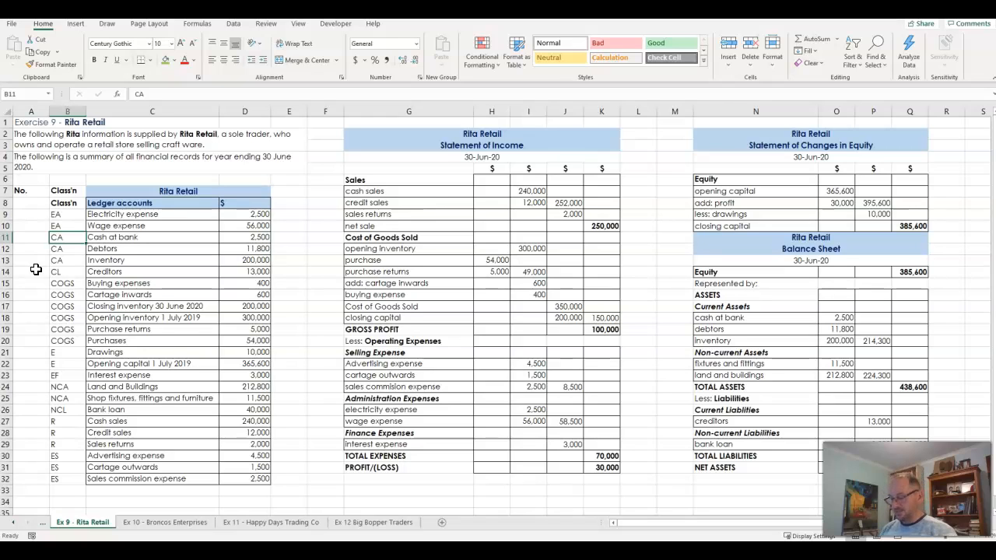
text(AC)
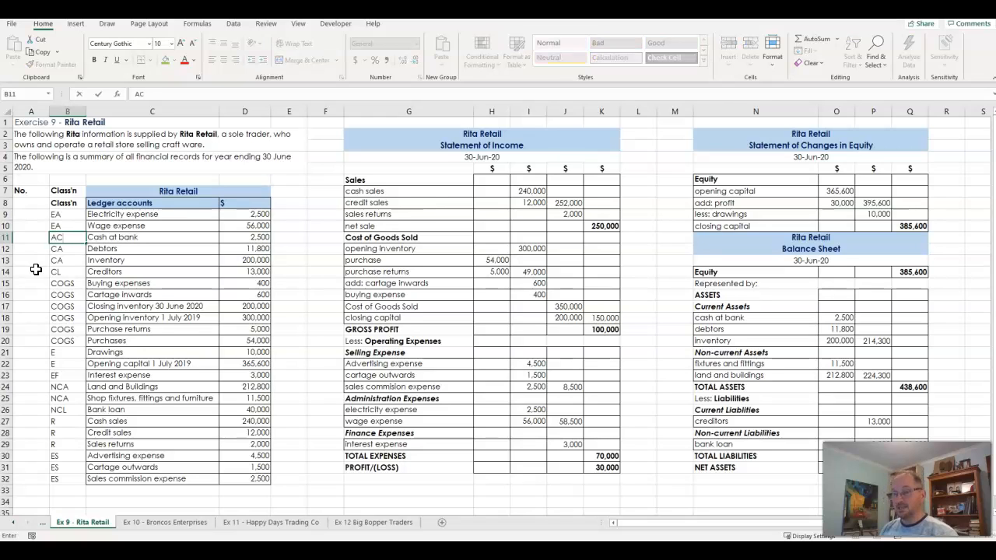
key(Return)
text(AC)
key(Return)
text(AC)
key(Return)
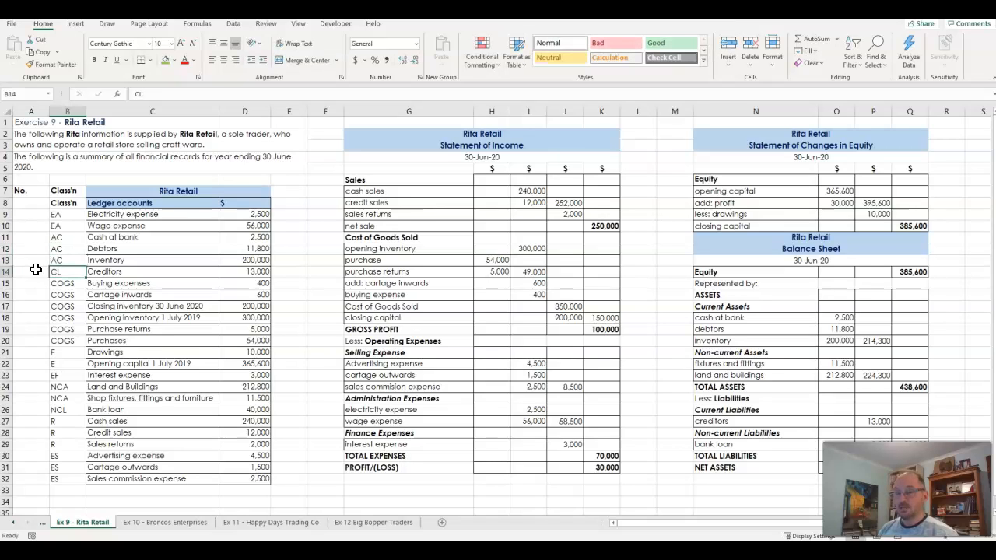
Change the classification codes of Land and Buildings and Shop fixtures, fittings and furniture in B24:B25 to ANC
click(58, 386)
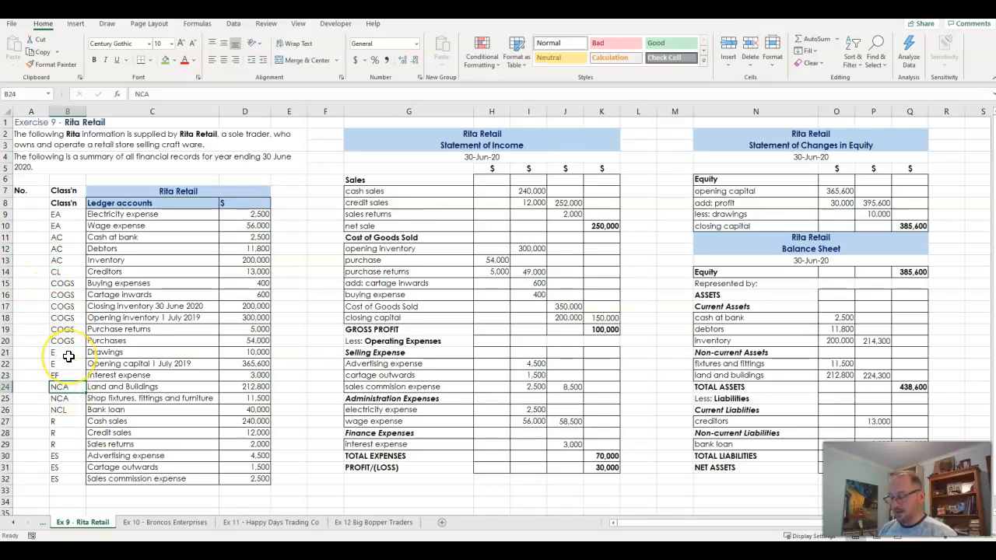
text(C)
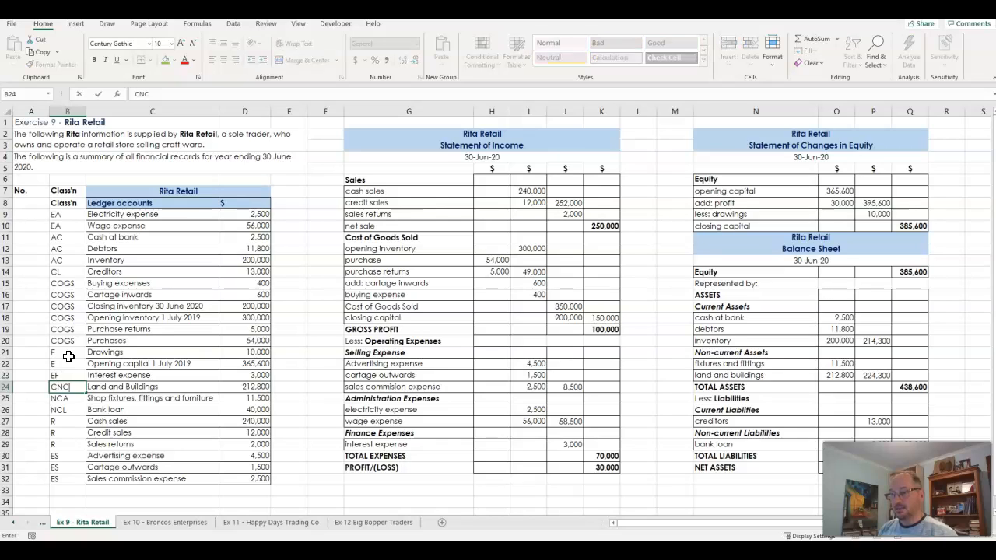
key(Return)
text(ANC)
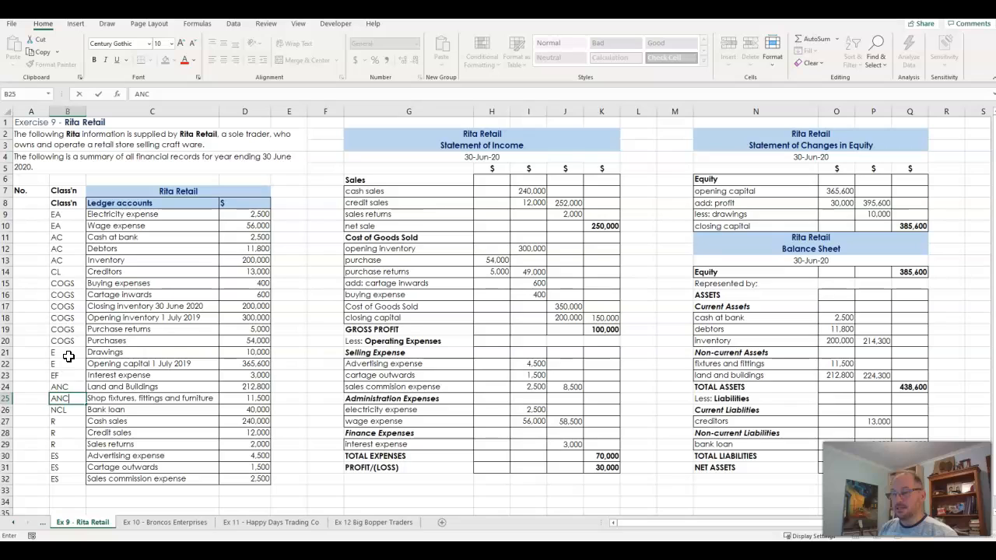
key(Return)
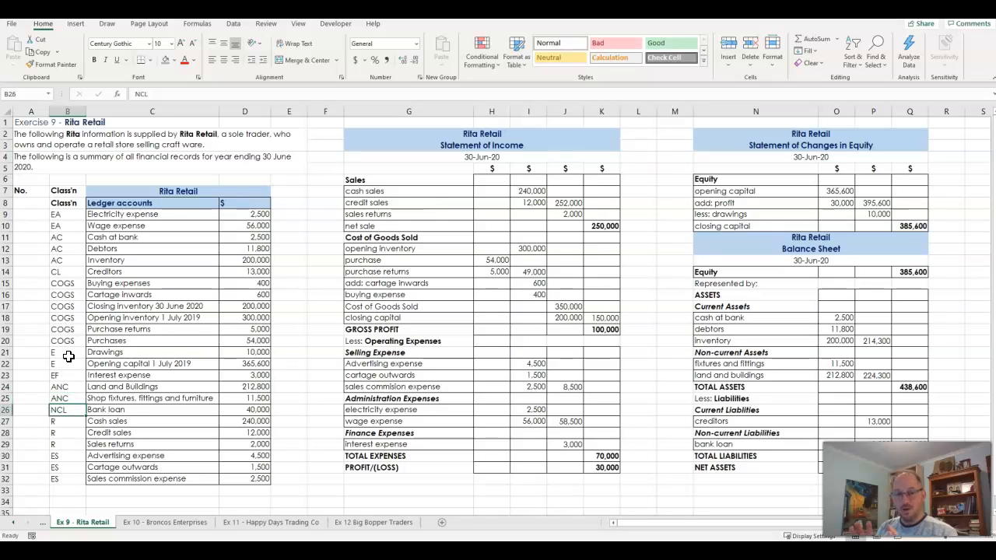
Change the classification code of Creditors in B14 to LC and of Bank loan in B26 to LNC
click(65, 270)
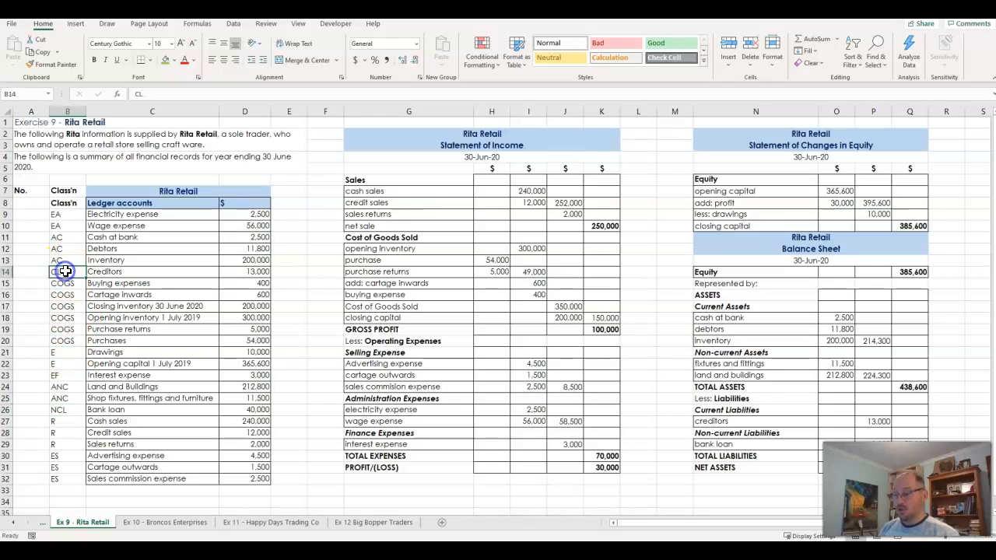
text(LC)
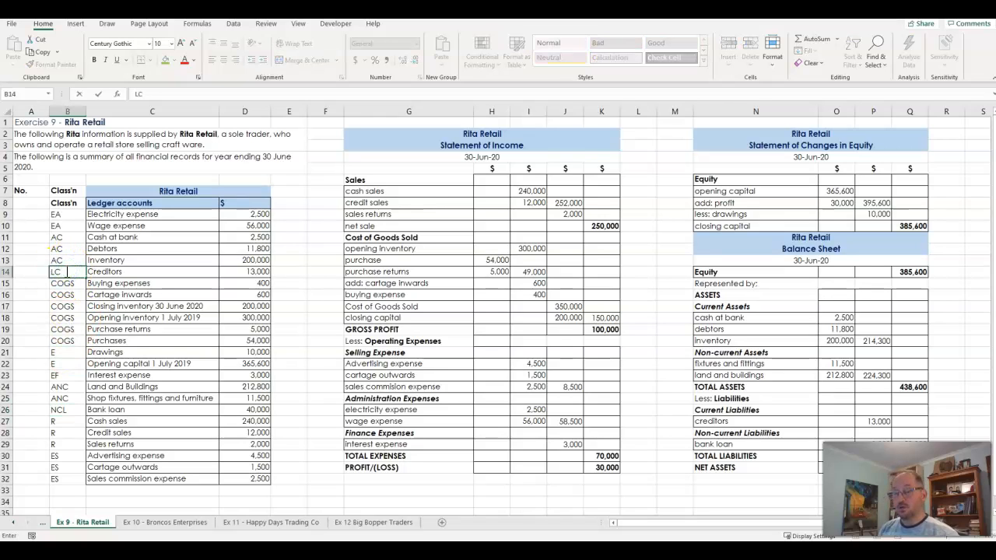
key(Return)
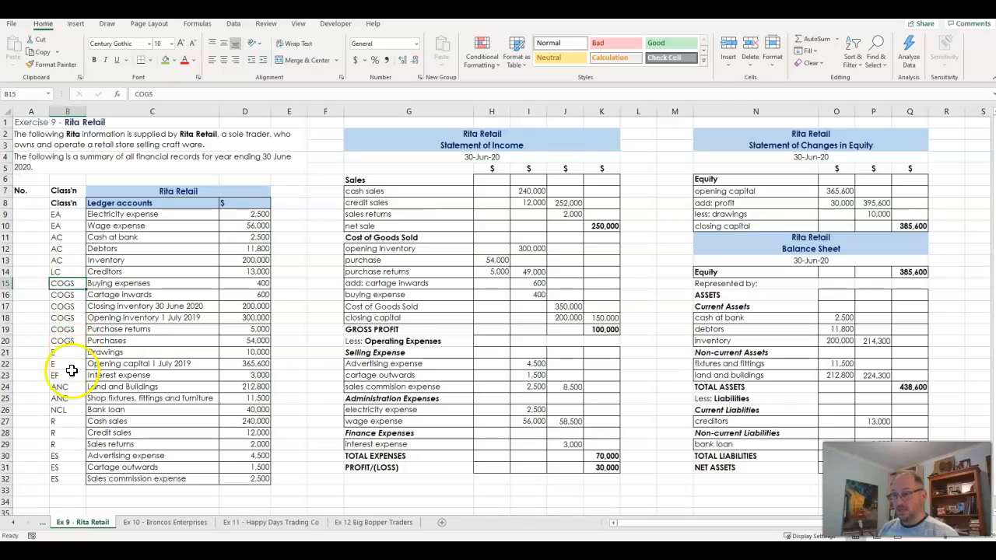
click(63, 412)
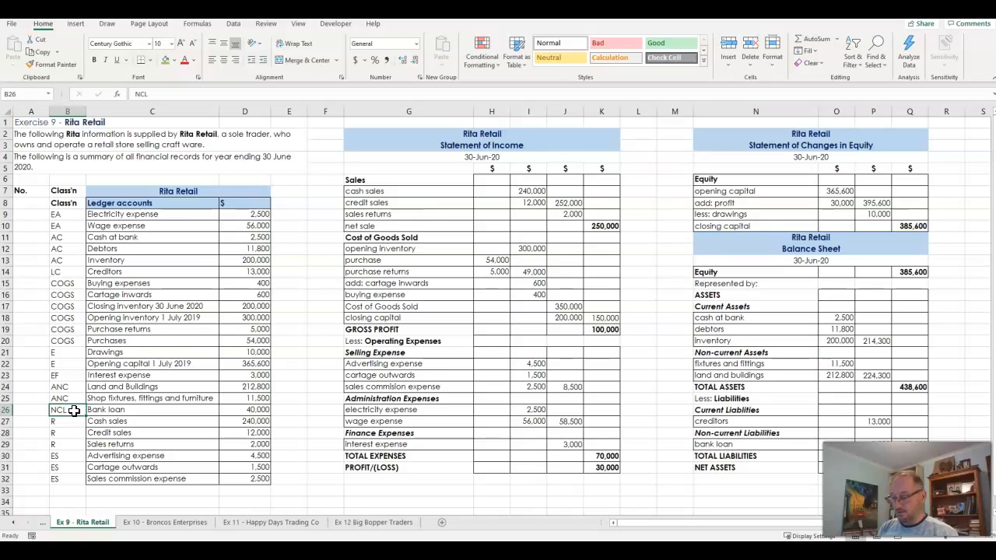
text(LC)
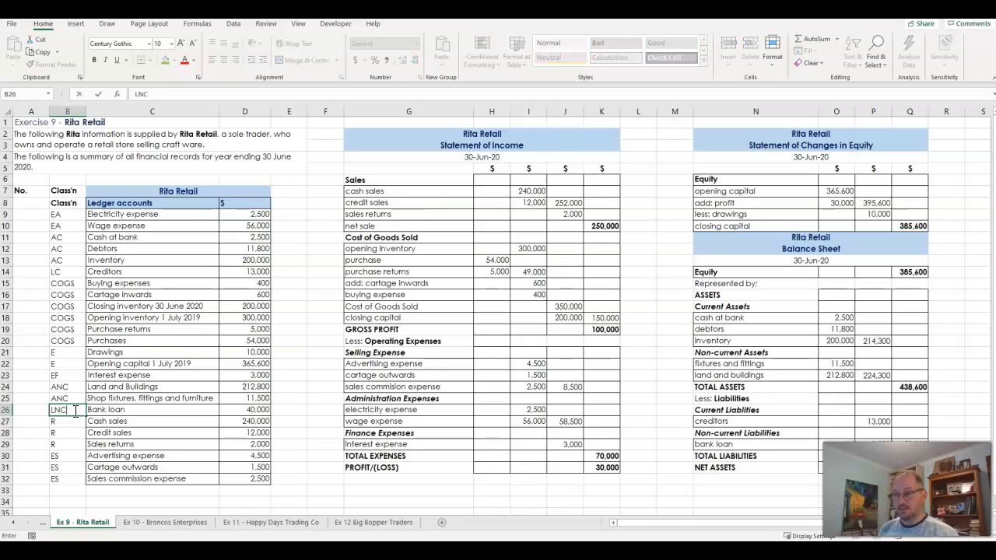
key(Return)
Check the revenue codes in B27:B29 and the equity codes in B21:B22
click(66, 422)
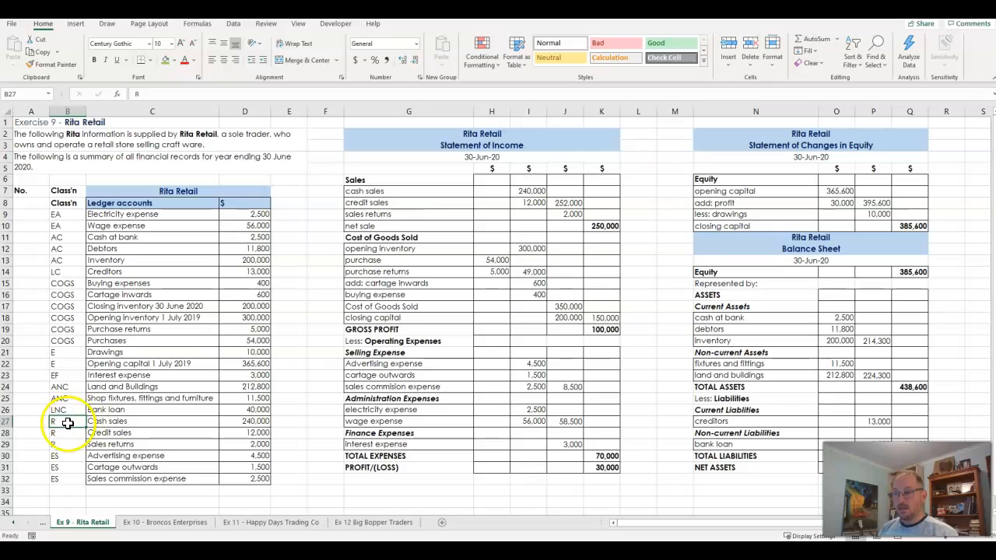
drag(66, 421, 66, 441)
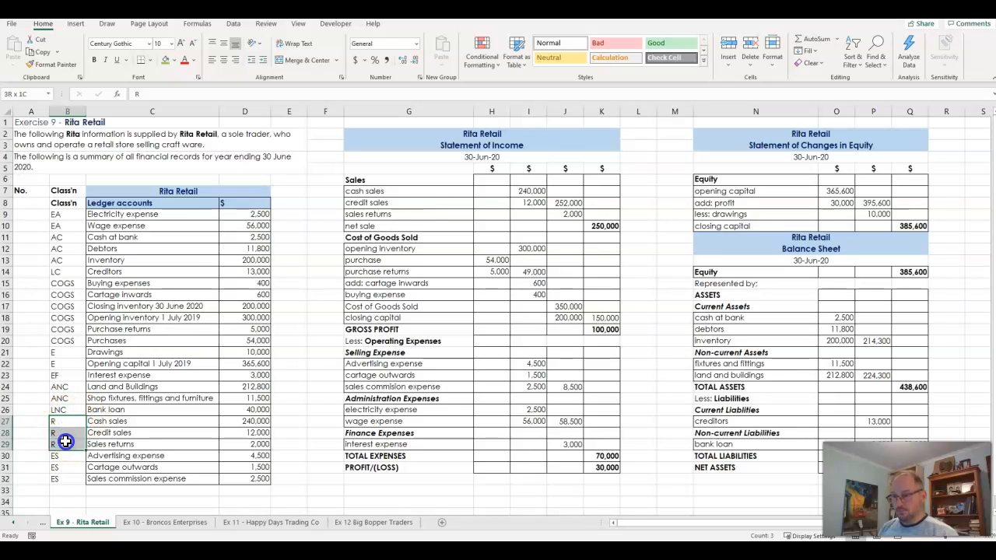
click(67, 354)
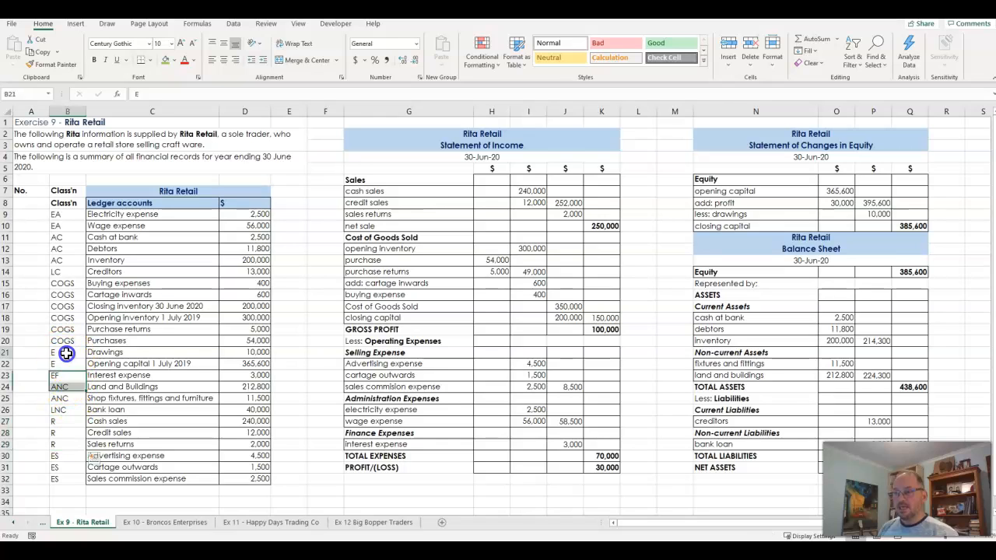
click(67, 365)
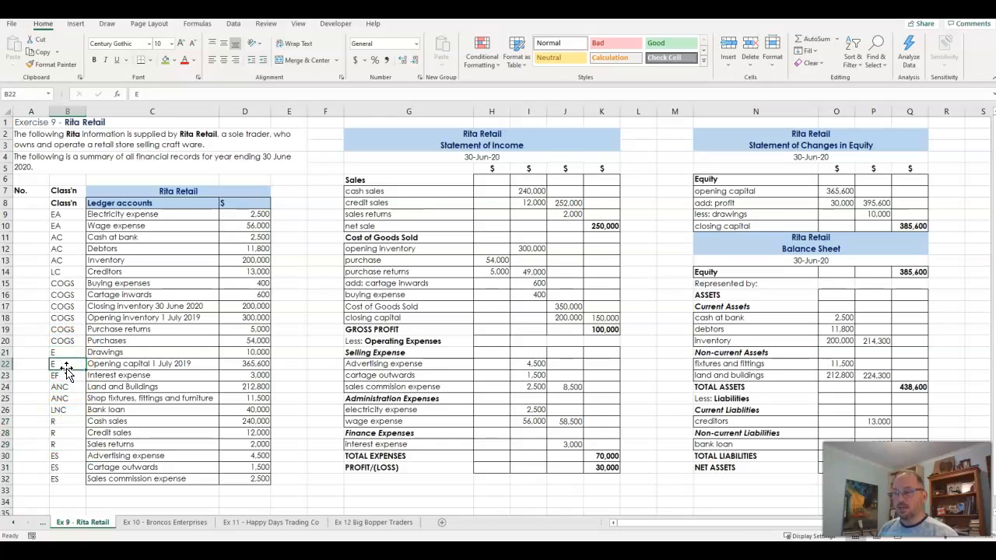
click(58, 363)
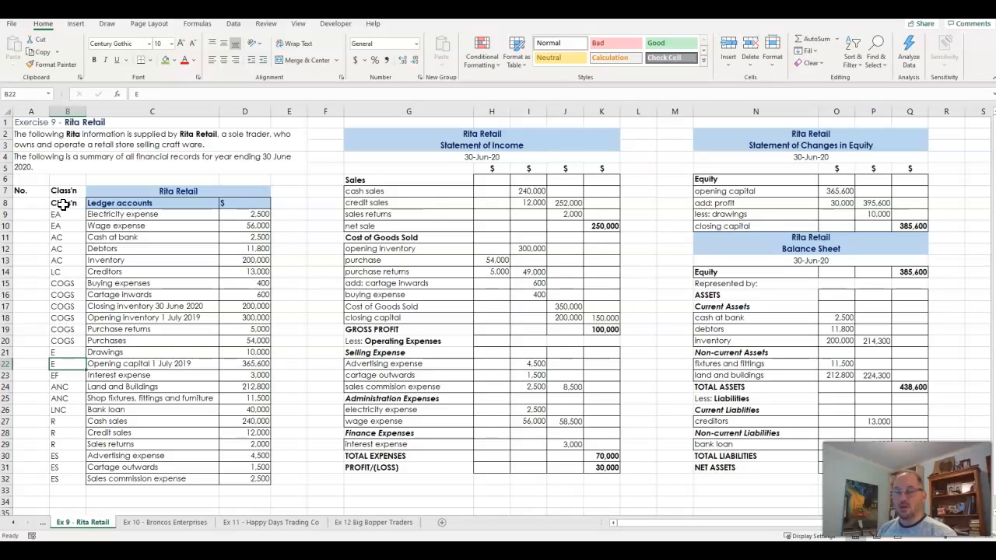
Custom-sort the recoded ledger B8:D32, with headers, by Class'n cell values from A to Z
drag(63, 203, 236, 478)
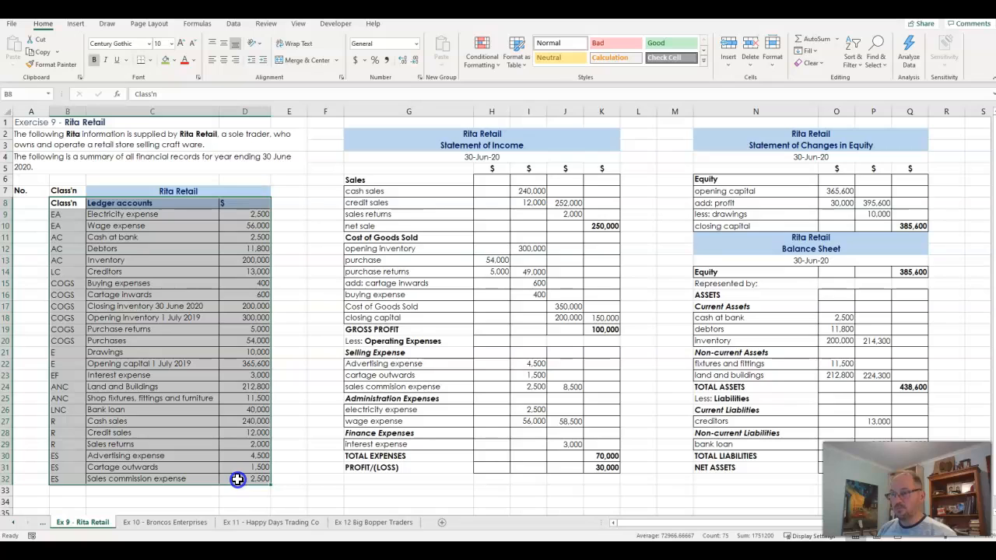
click(853, 63)
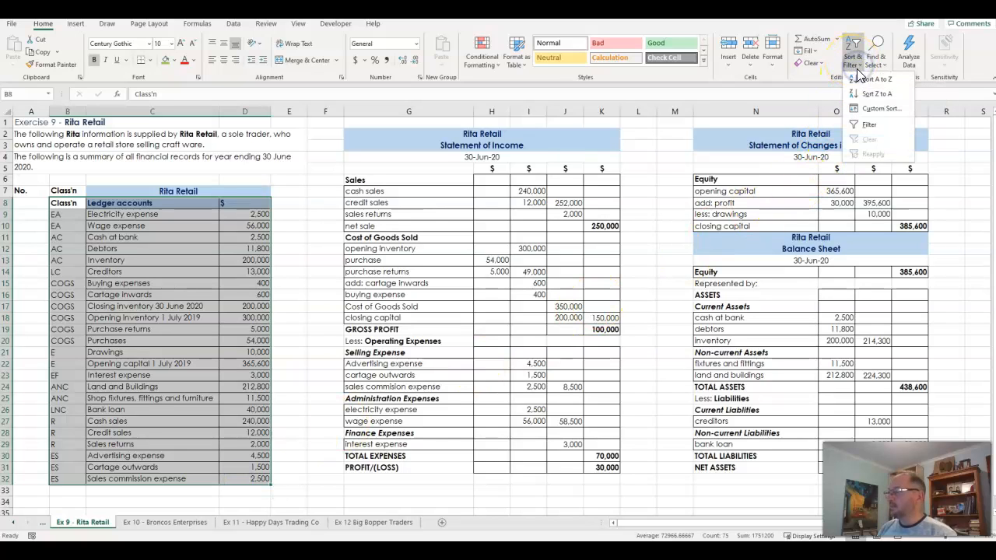
click(873, 107)
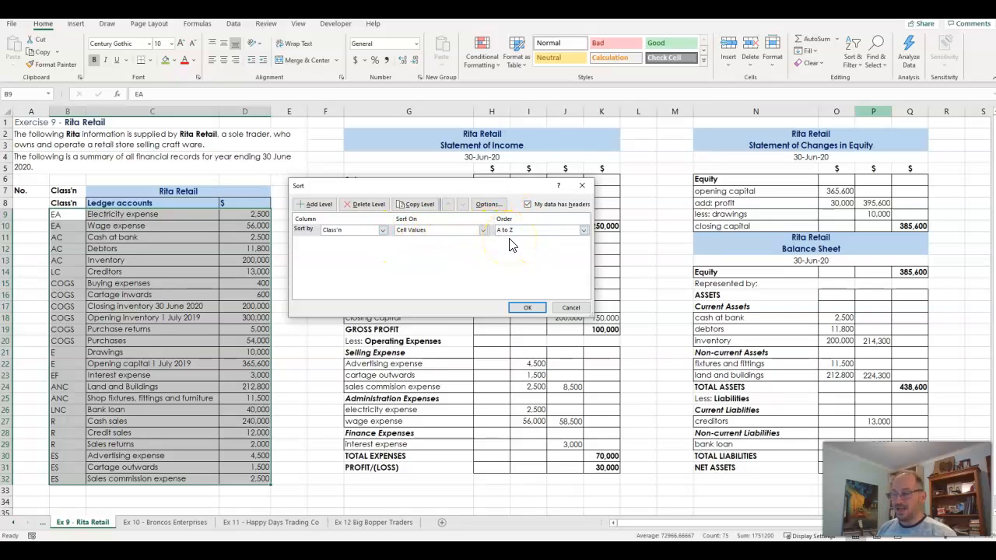
click(526, 307)
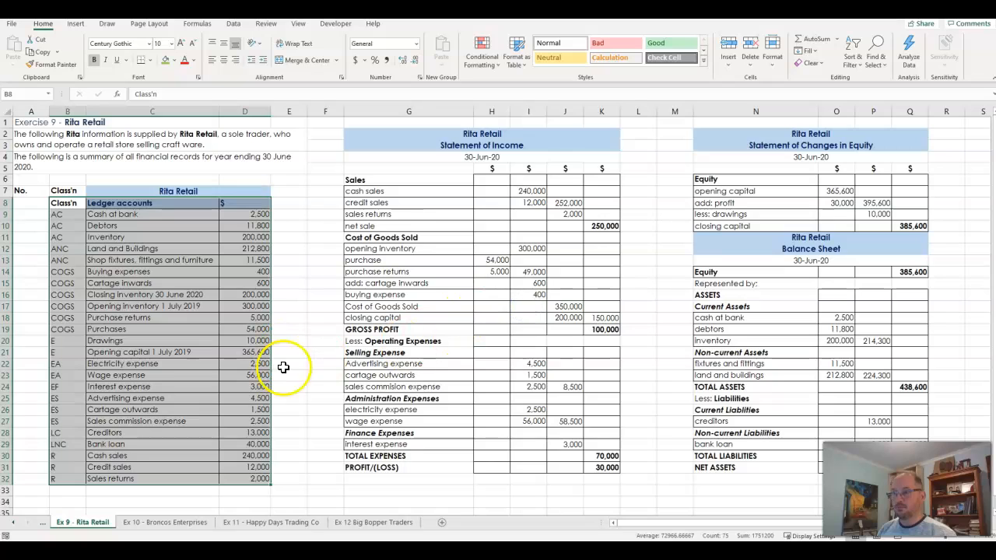
Examine how the re-sorted ledger groups assets, cost of goods sold, equity, expenses and revenue, and compare it with the Statement of Income
drag(63, 213, 97, 245)
drag(64, 217, 102, 259)
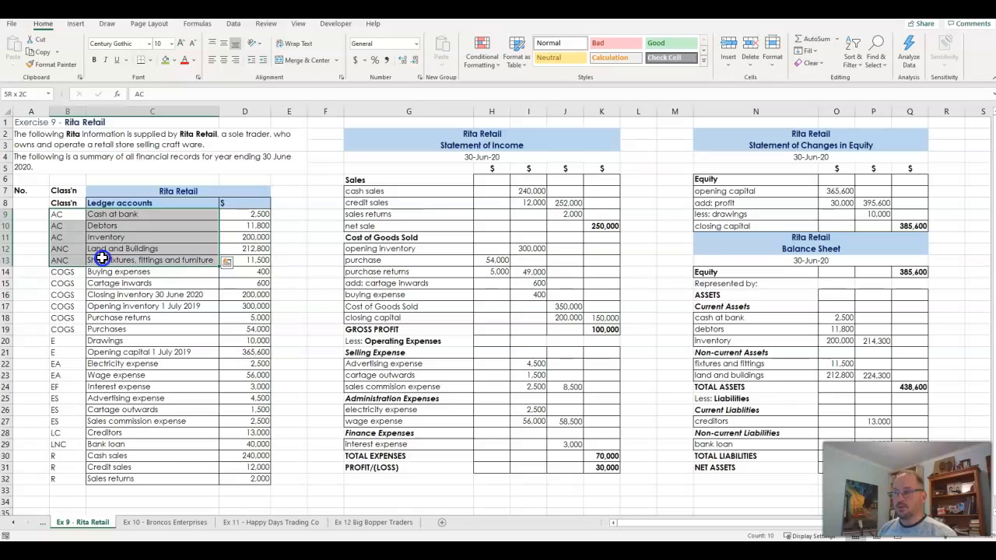
drag(81, 272, 97, 349)
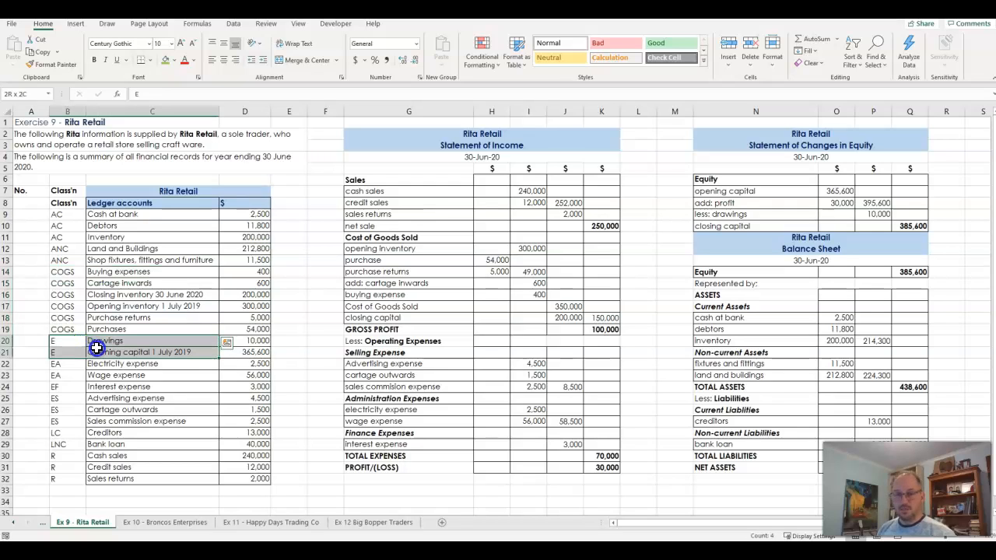
drag(64, 363, 98, 424)
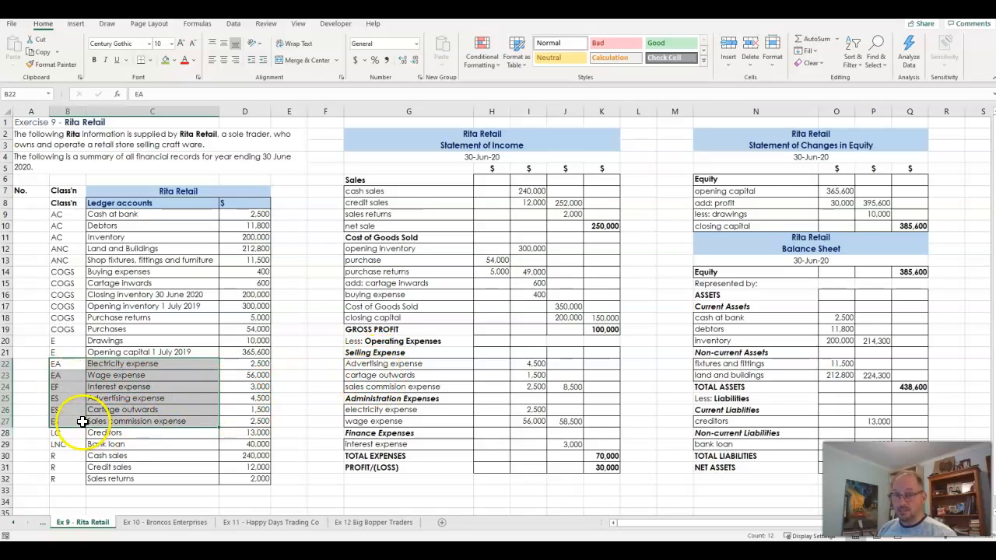
drag(67, 365, 102, 478)
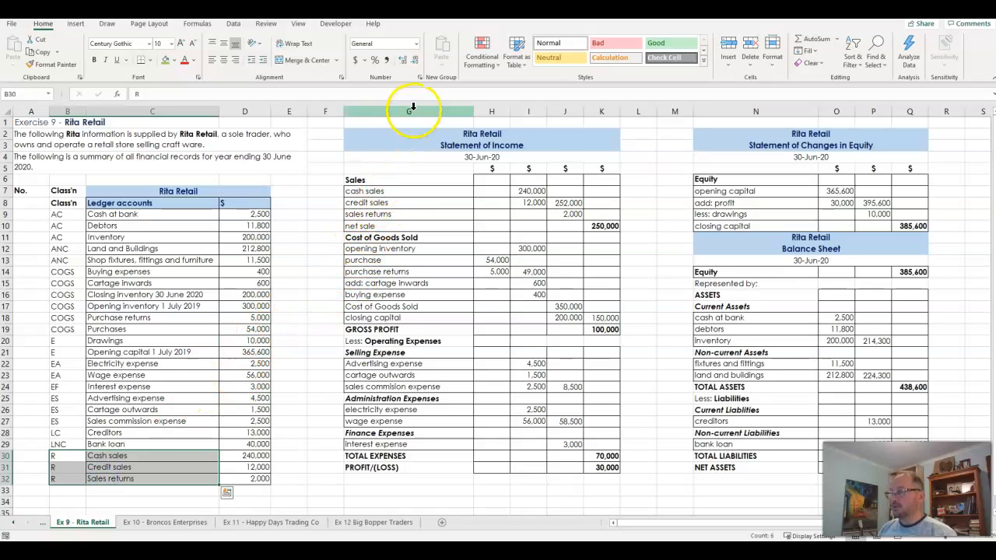
drag(443, 139, 497, 464)
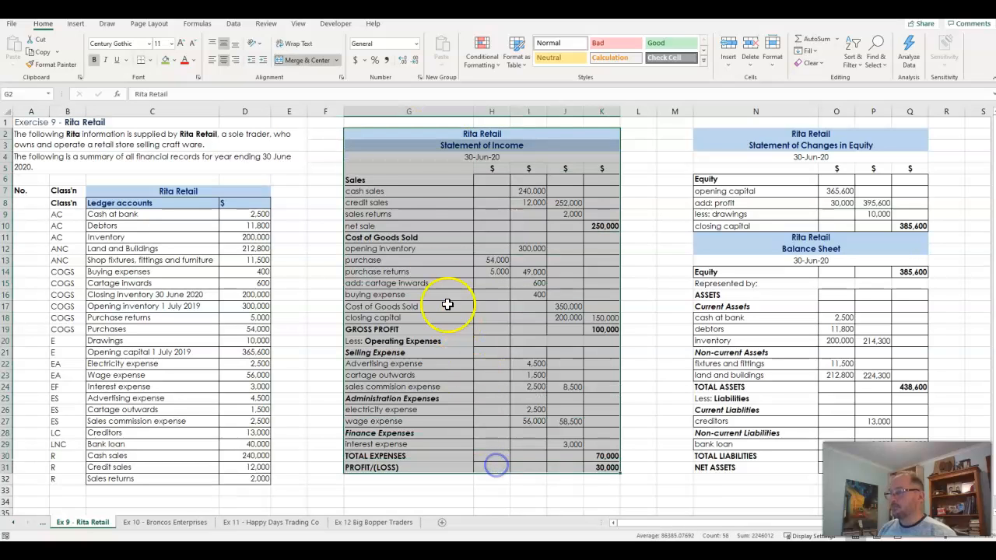
Compare the Sales section labels of the Statement of Income with the revenue accounts in C30:D32 of the ledger
click(418, 112)
drag(399, 189, 406, 226)
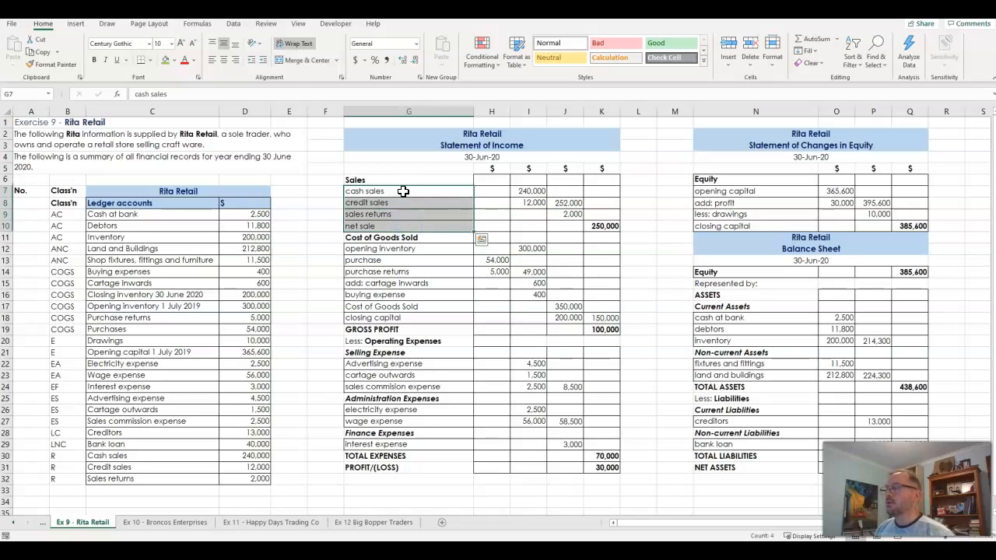
click(403, 190)
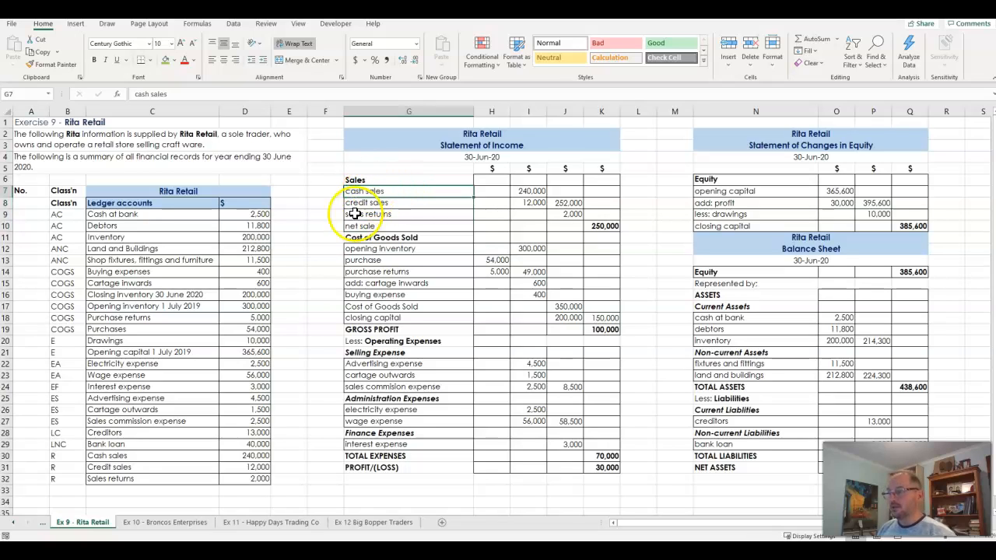
drag(125, 456, 224, 479)
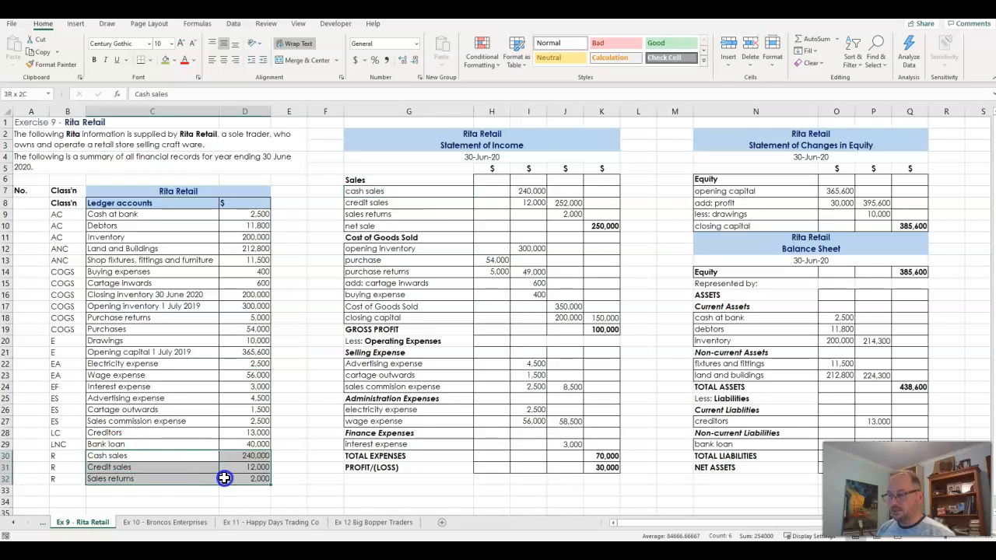
click(395, 191)
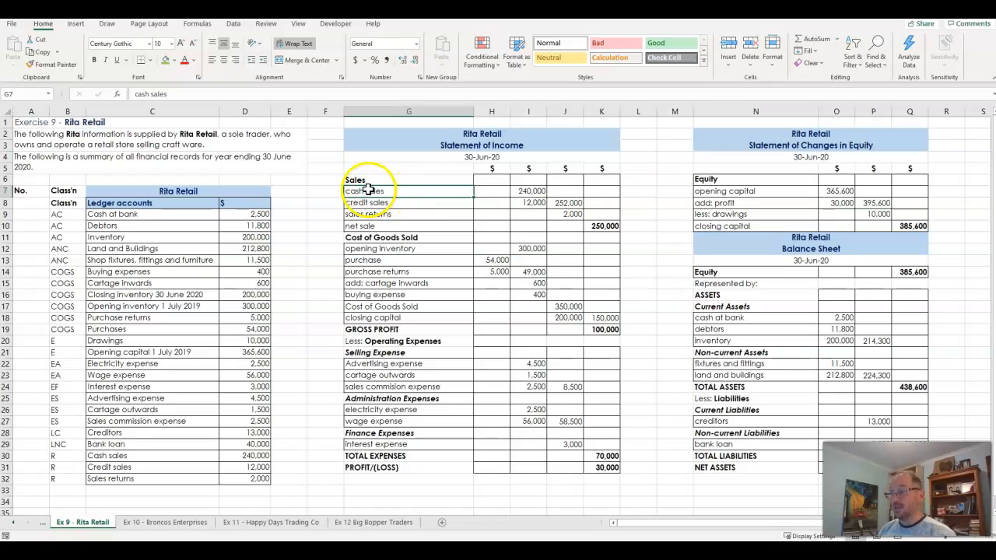
drag(111, 456, 111, 464)
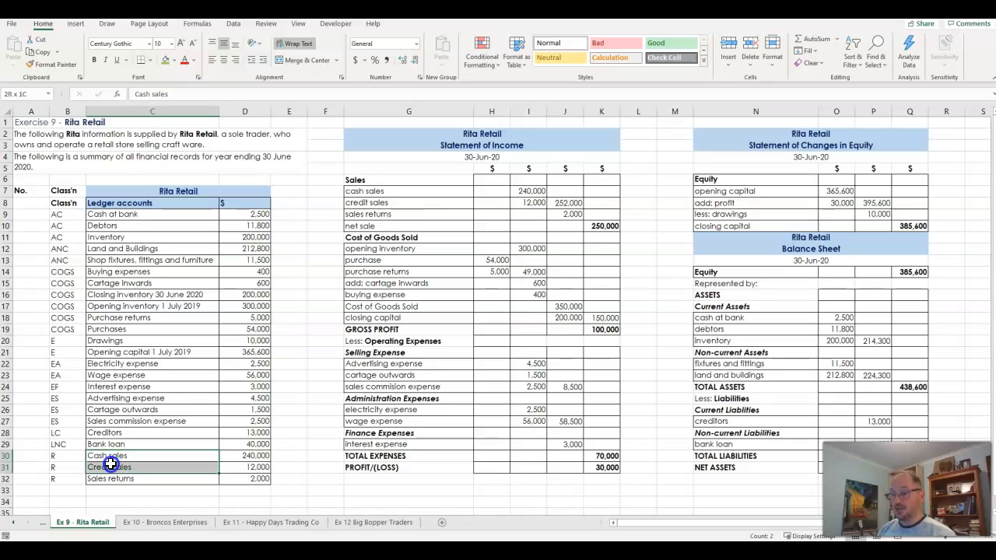
drag(111, 465, 117, 480)
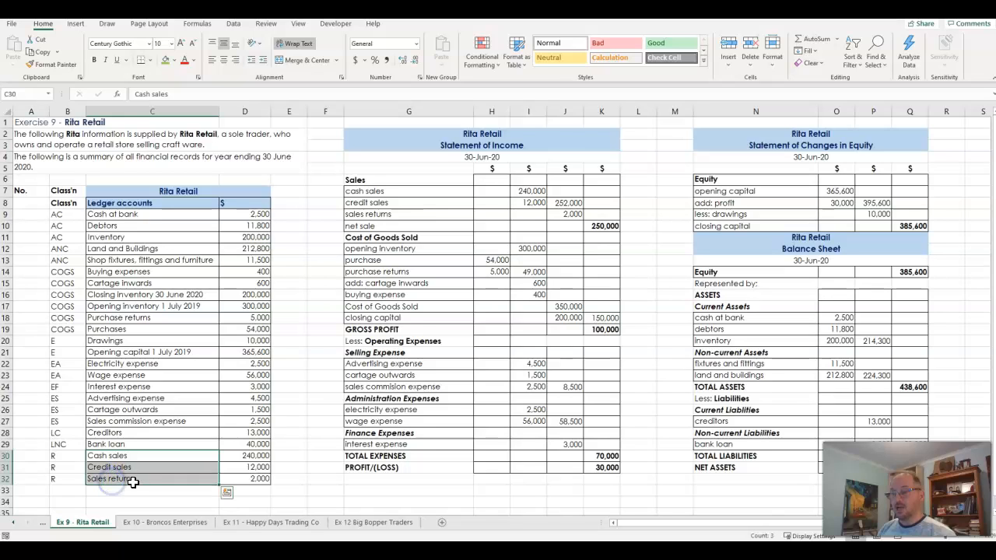
click(379, 192)
drag(379, 193, 383, 210)
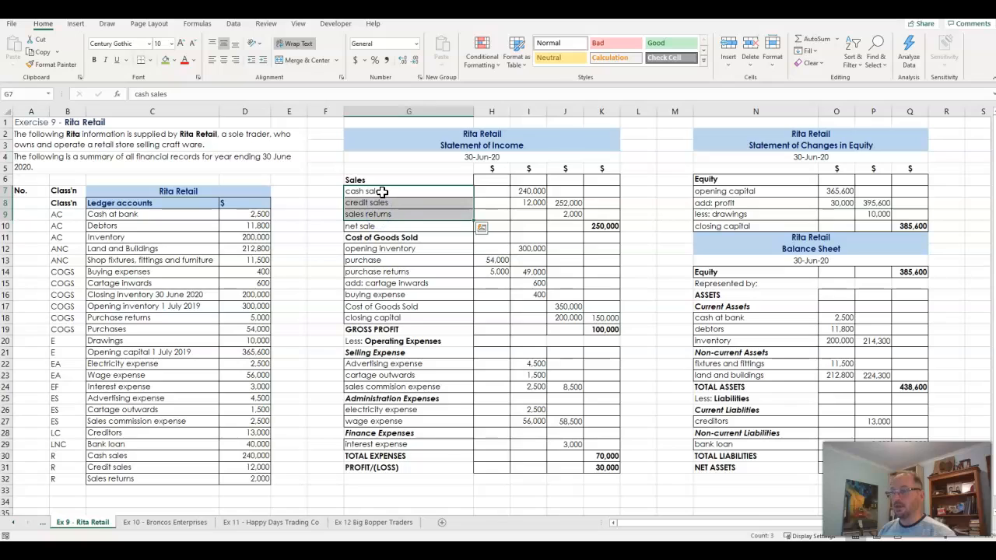
Re-enter the first Sales line label in G7 of the Statement of Income as "cash sales"
click(382, 192)
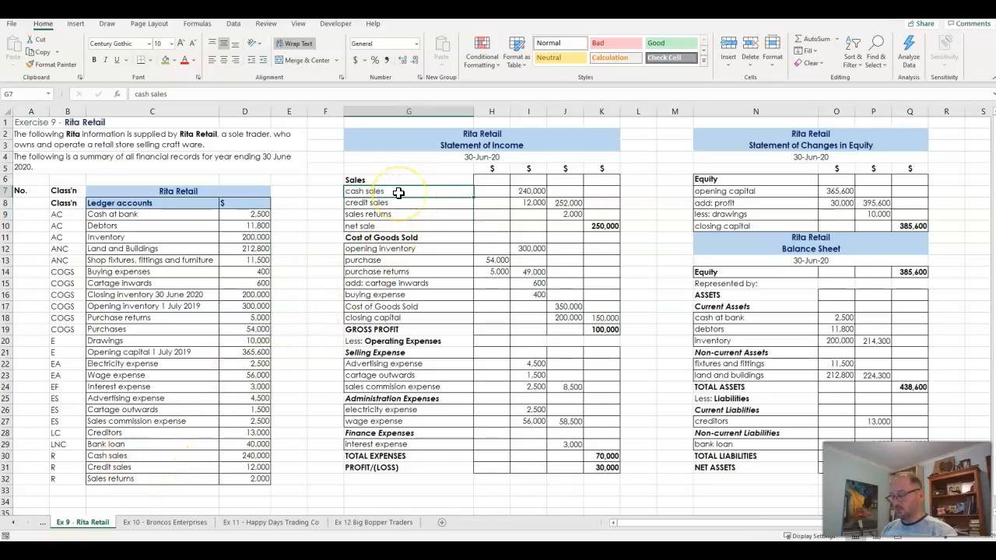
text(CASH)
key(BackSpace)
key(BackSpace)
key(BackSpace)
Re-enter the next two Sales line labels as "credit sales" in G8 and "sales returns" in G9
text(cash sales)
key(Return)
text(c)
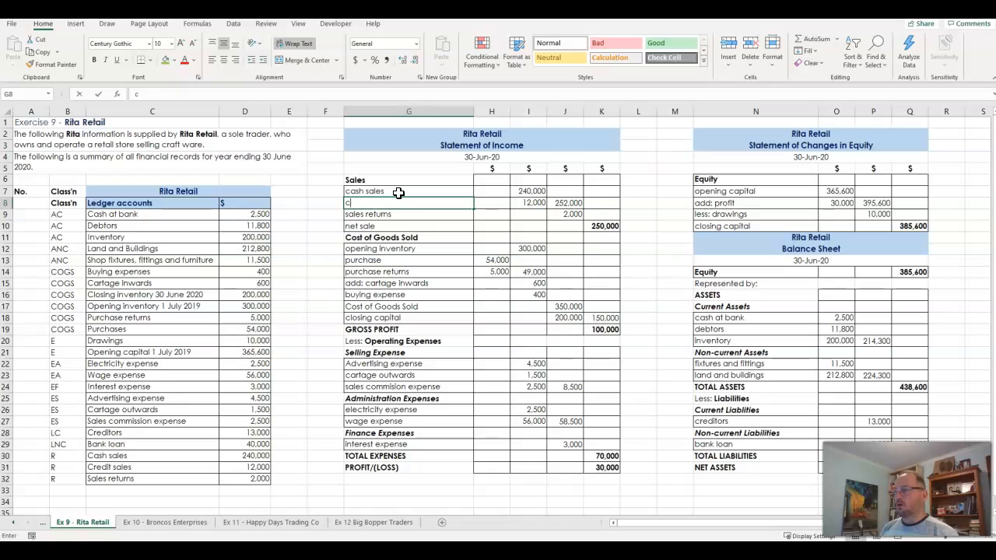
text(as)
key(BackSpace)
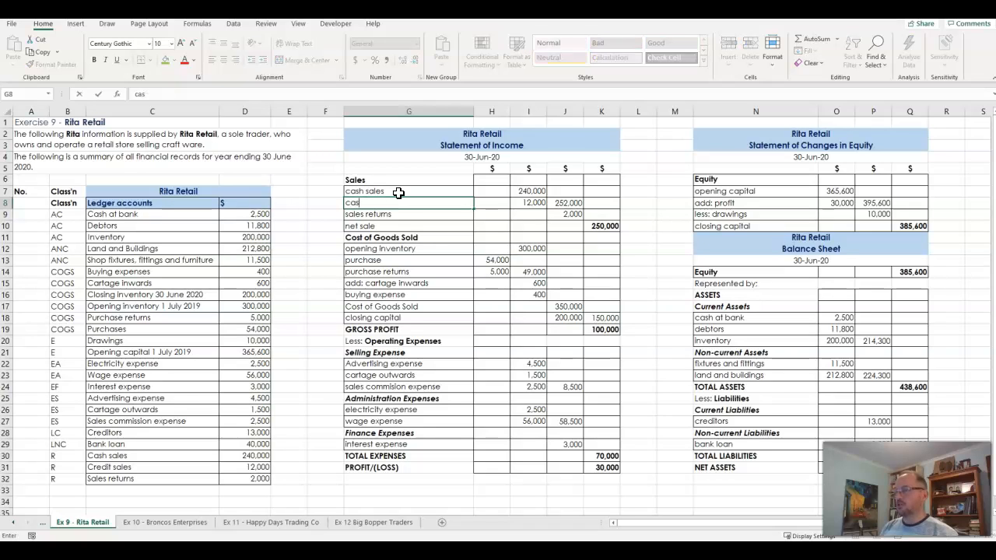
key(BackSpace)
text(redit sales)
key(Return)
text(sales returnse)
key(BackSpace)
key(Return)
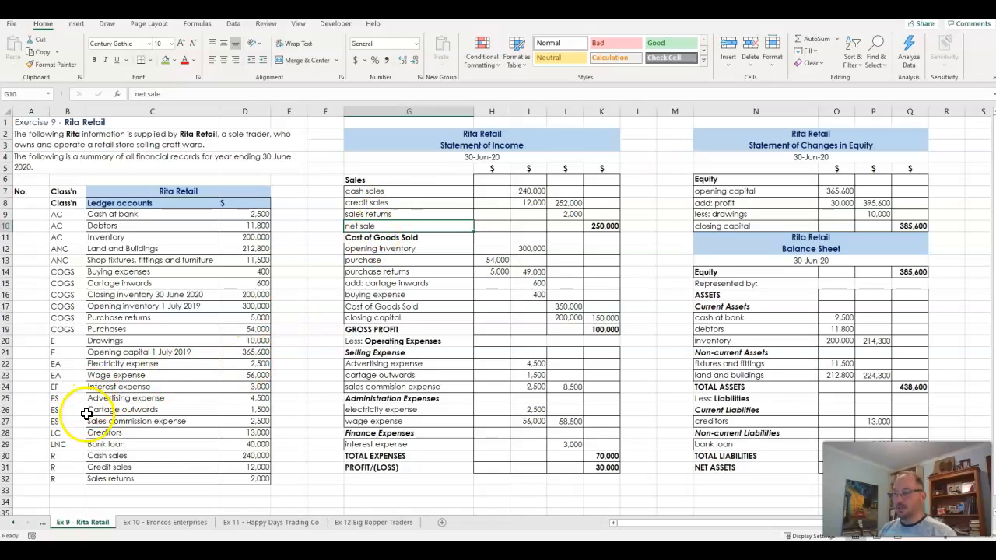
Select the three revenue accounts with their amounts, C30:D32, in the sorted ledger
drag(64, 456, 223, 474)
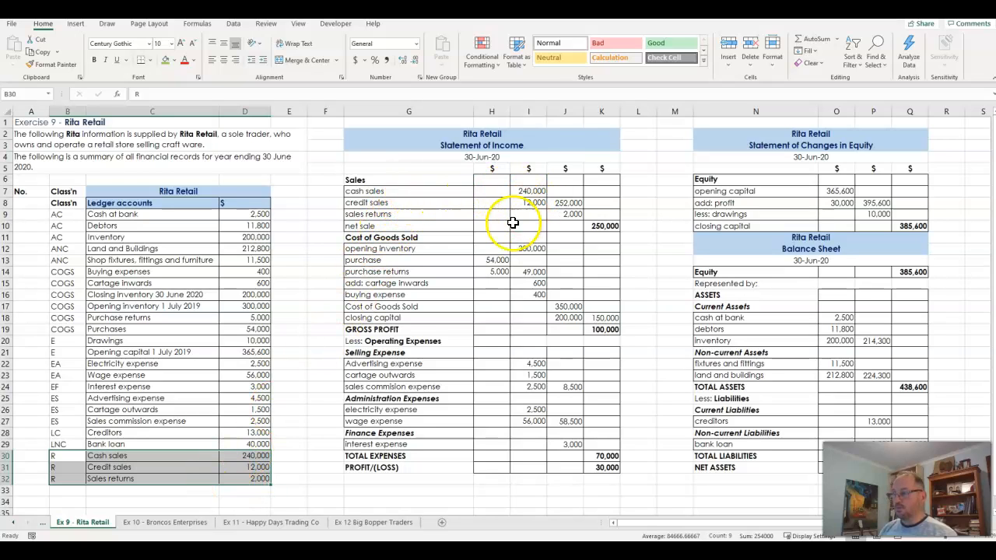
click(184, 456)
drag(184, 456, 224, 476)
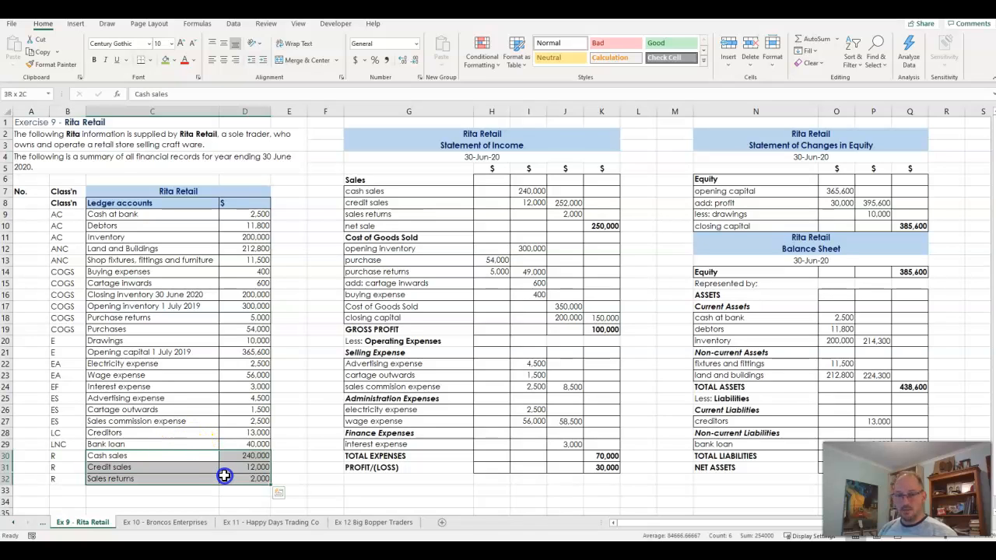